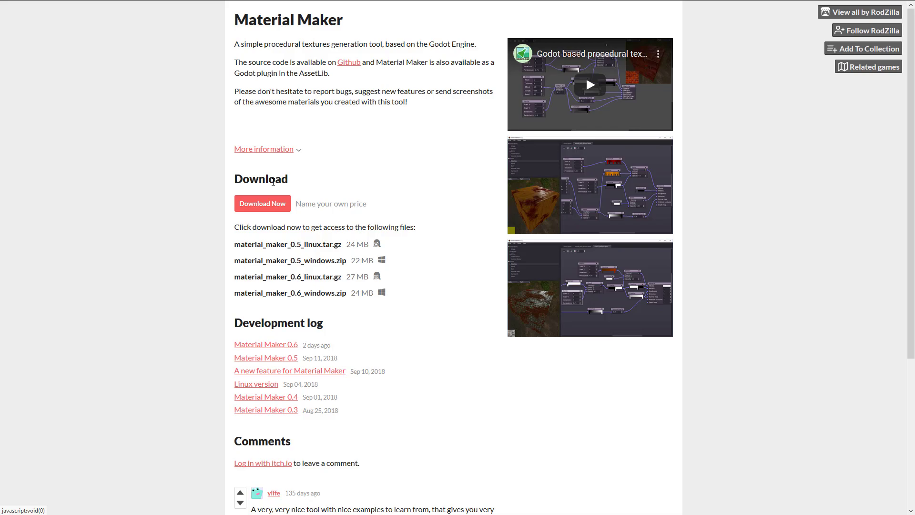
# - View Material Maker's itch.io download files without paying, then return to the tool page
pyautogui.click(262, 204)
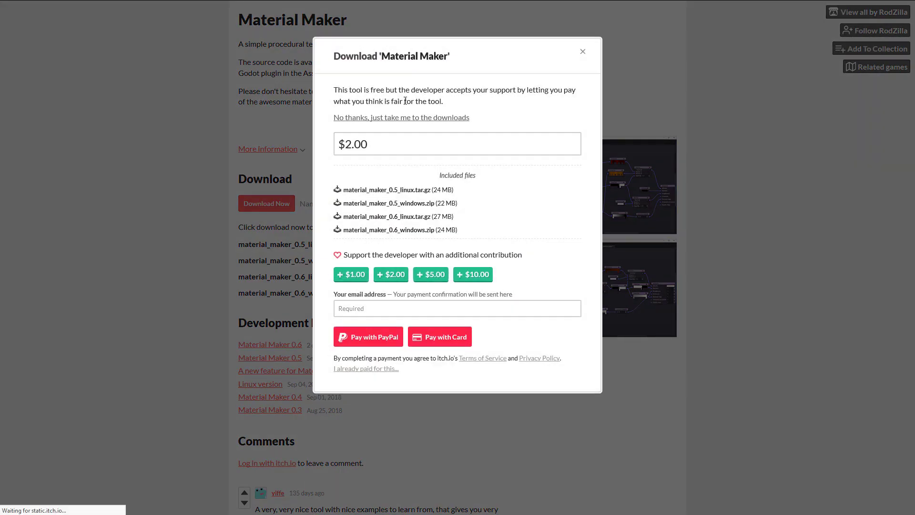
pyautogui.click(453, 119)
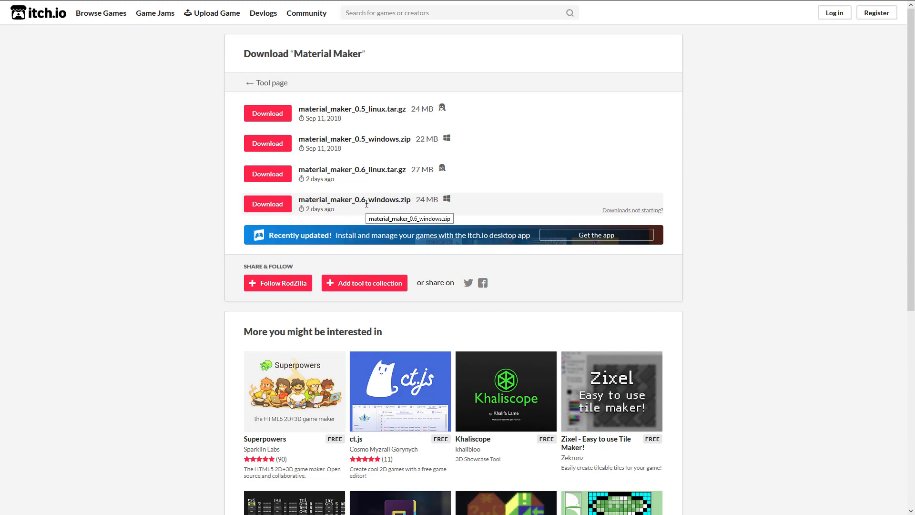
pyautogui.click(257, 85)
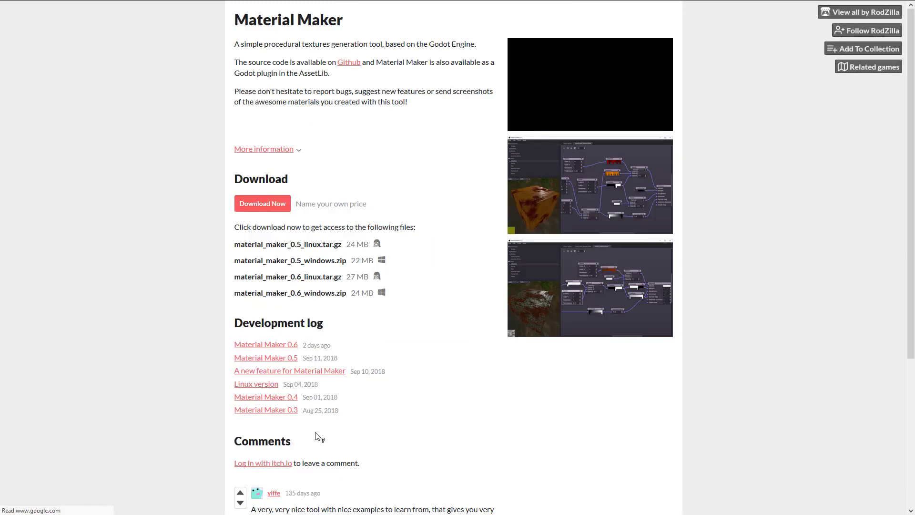
# - Read the Material Maker 0.6 devlog post, then switch to the Material Maker window
pyautogui.click(274, 345)
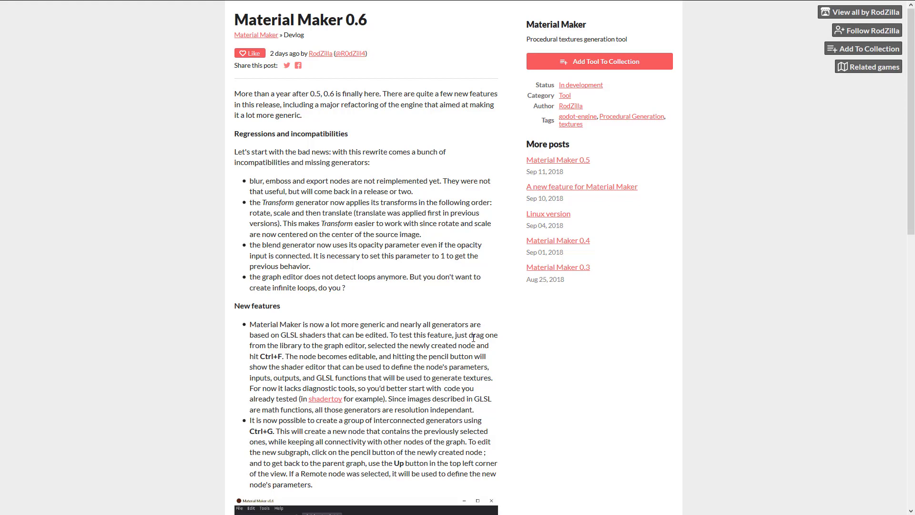
pyautogui.hotkey('alt', 'Tab')
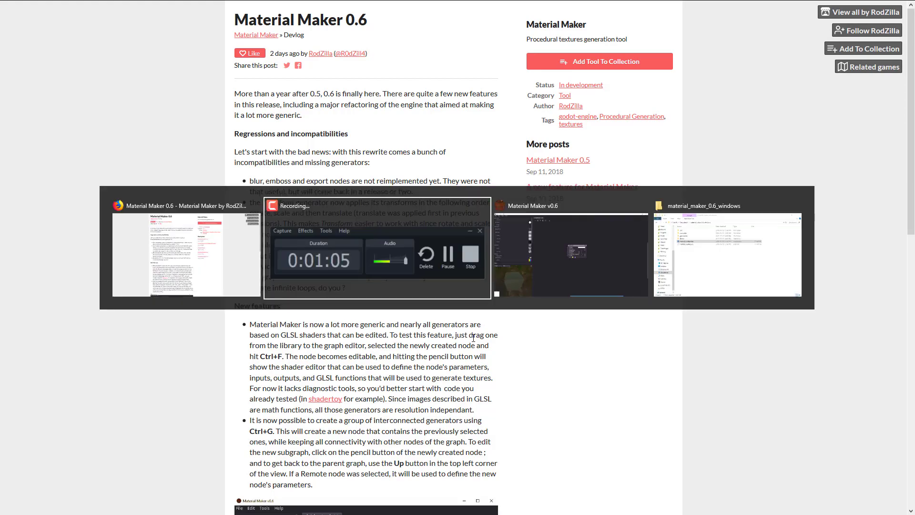
pyautogui.hotkey('alt', 'Tab')
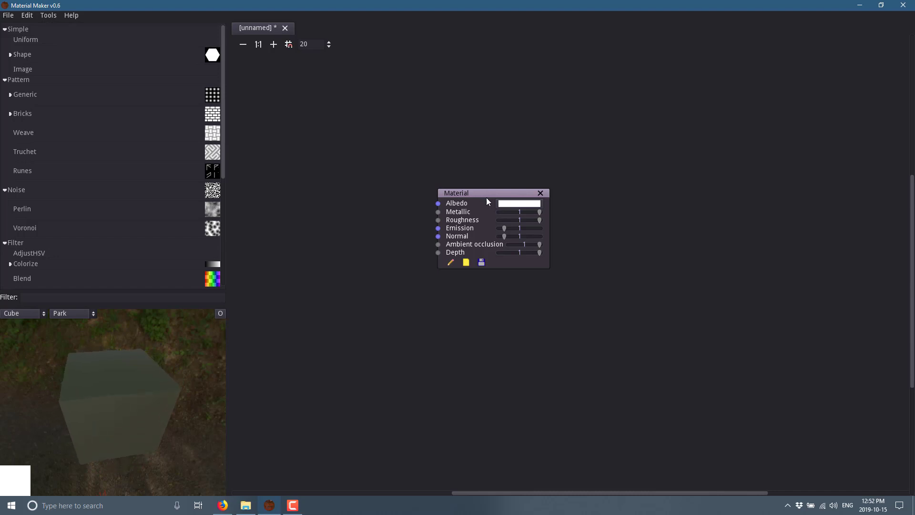
# - Move the Material node right, add a HerringBone Bricks node and wire it into Albedo
pyautogui.moveTo(496, 190); pyautogui.dragTo(831, 214)
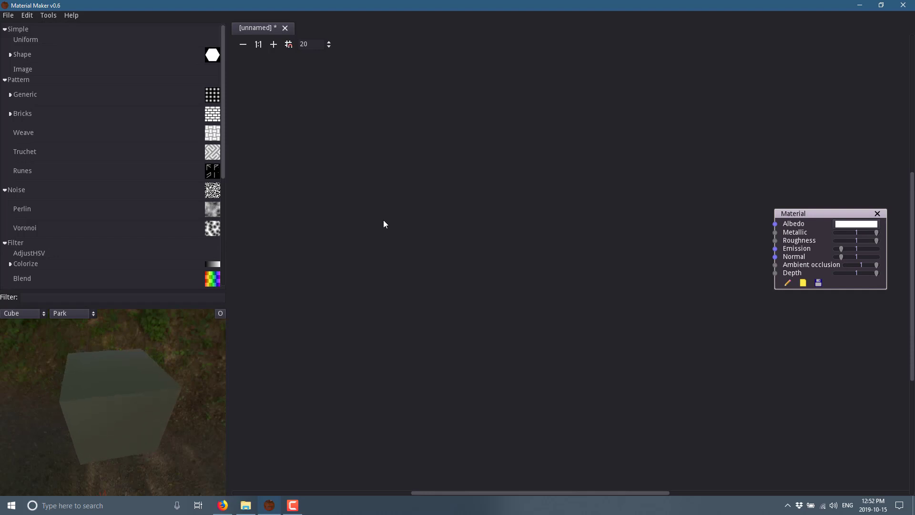
pyautogui.click(9, 115)
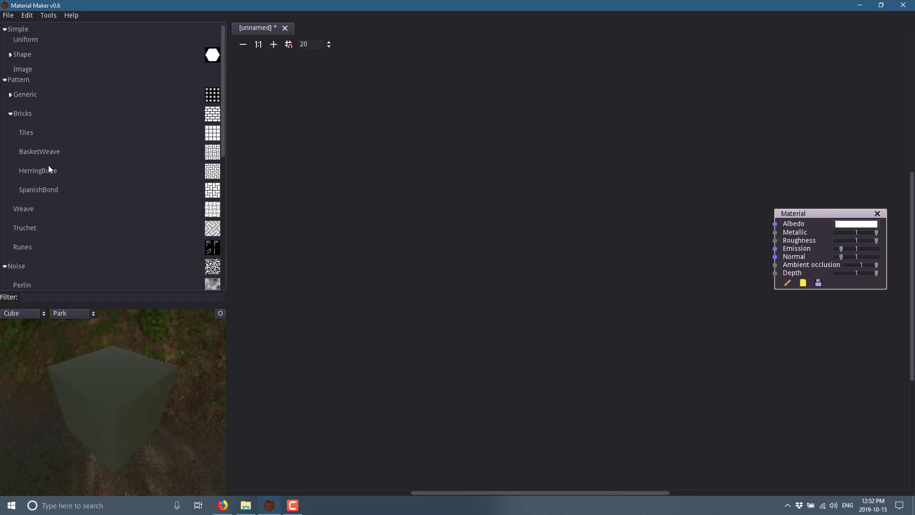
pyautogui.moveTo(45, 170); pyautogui.dragTo(350, 200)
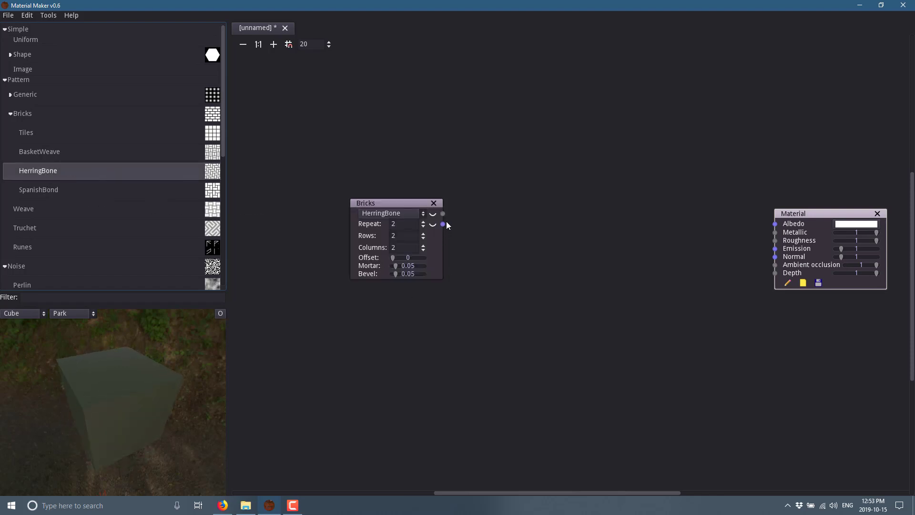
pyautogui.moveTo(443, 213); pyautogui.dragTo(775, 223)
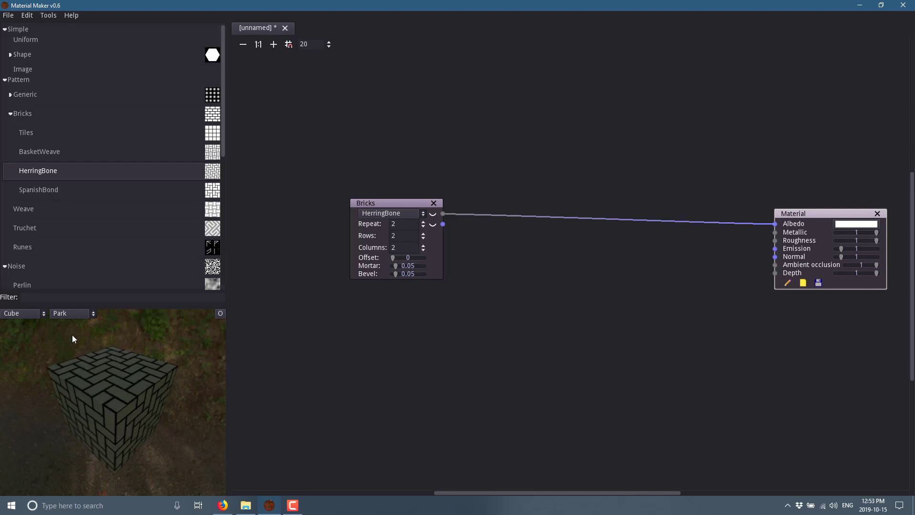
# - Switch the preview environment to Experiment and show the 3D preview large behind the graph
pyautogui.click(96, 313)
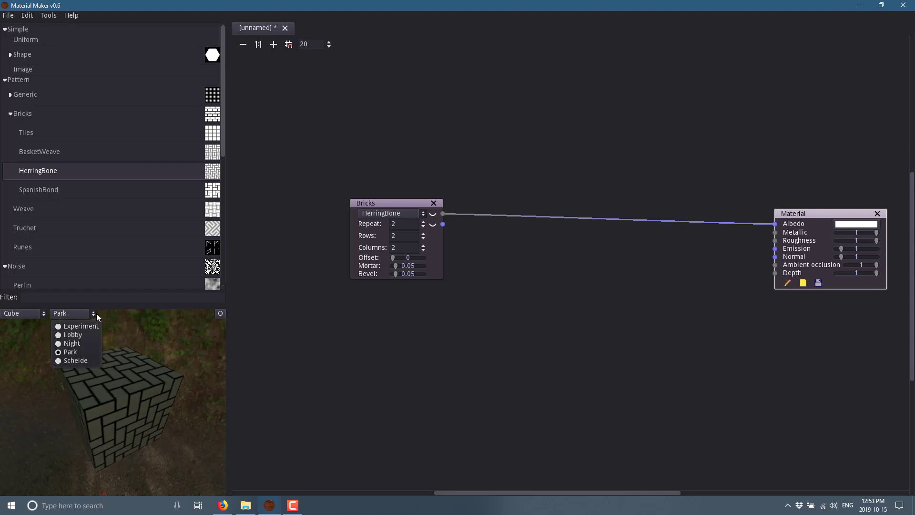
pyautogui.click(62, 336)
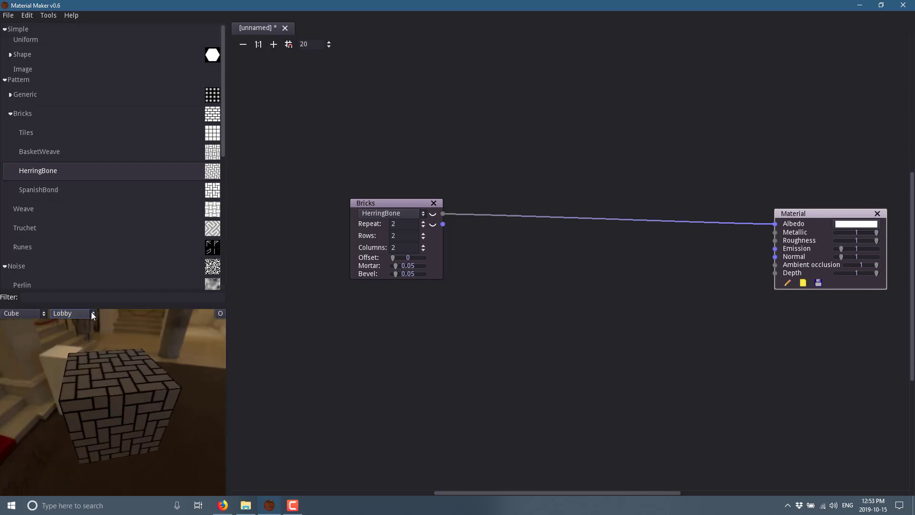
pyautogui.click(91, 313)
pyautogui.click(63, 327)
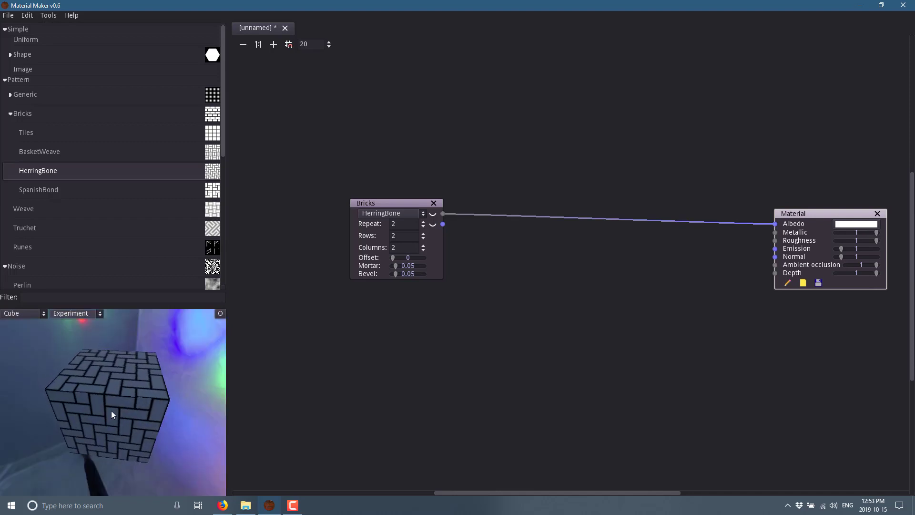
pyautogui.click(221, 314)
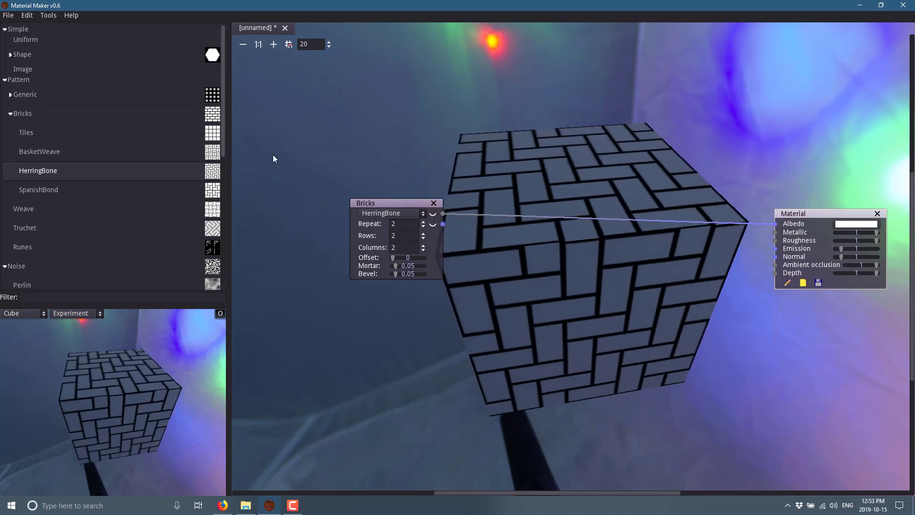
# - Change the preview shape to Cylinder, then to Sphere
pyautogui.click(43, 313)
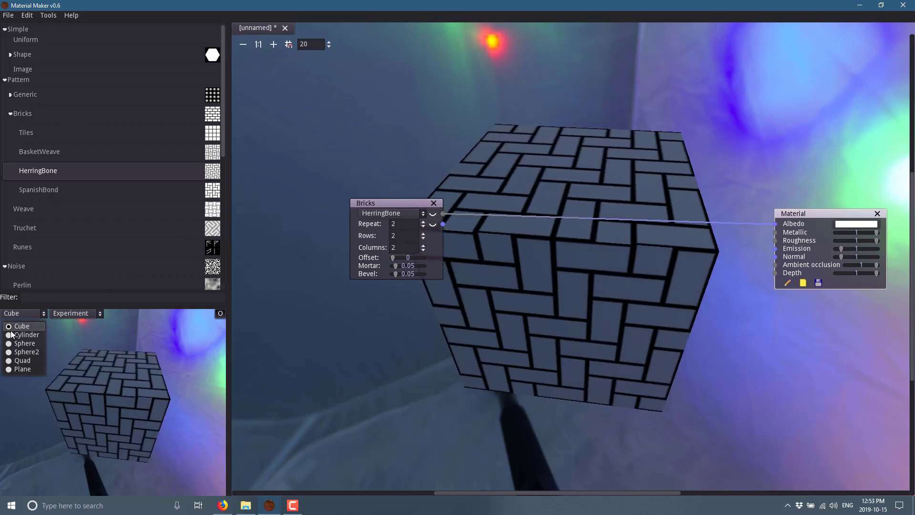
pyautogui.click(34, 328)
pyautogui.click(26, 313)
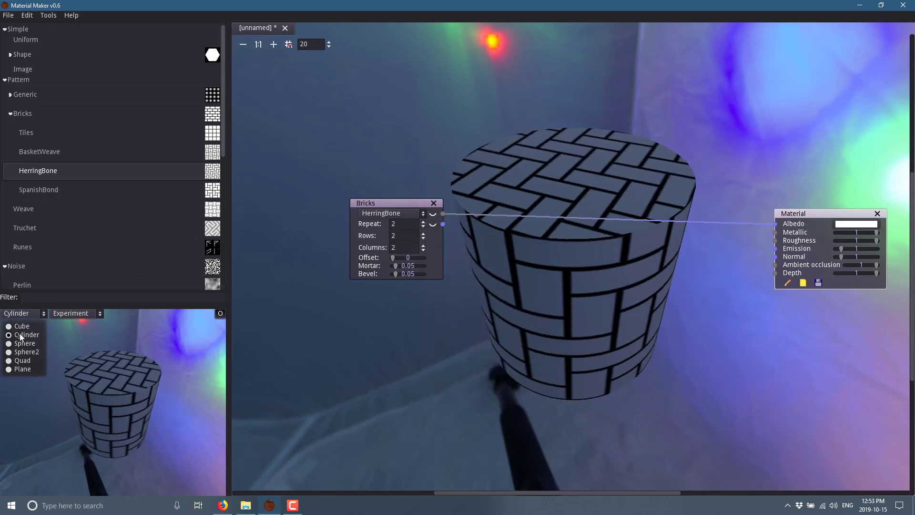
pyautogui.click(19, 343)
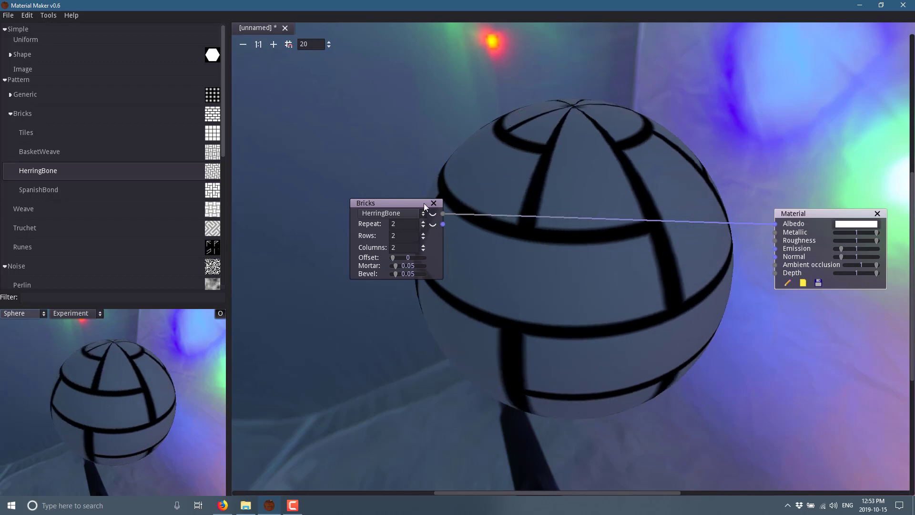
# - Set the Bricks node's Repeat to 4, Rows to 3 and Mortar to 0.015625
pyautogui.moveTo(383, 205); pyautogui.dragTo(349, 192)
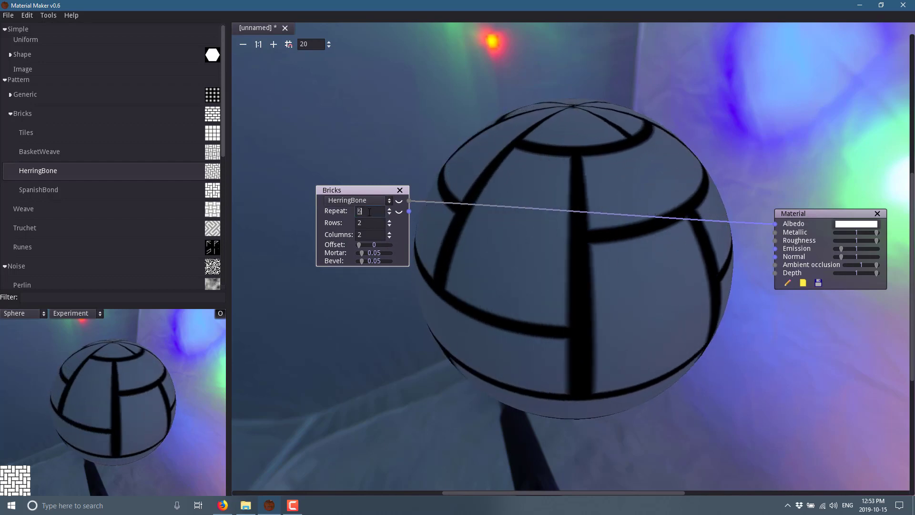
pyautogui.click(371, 222)
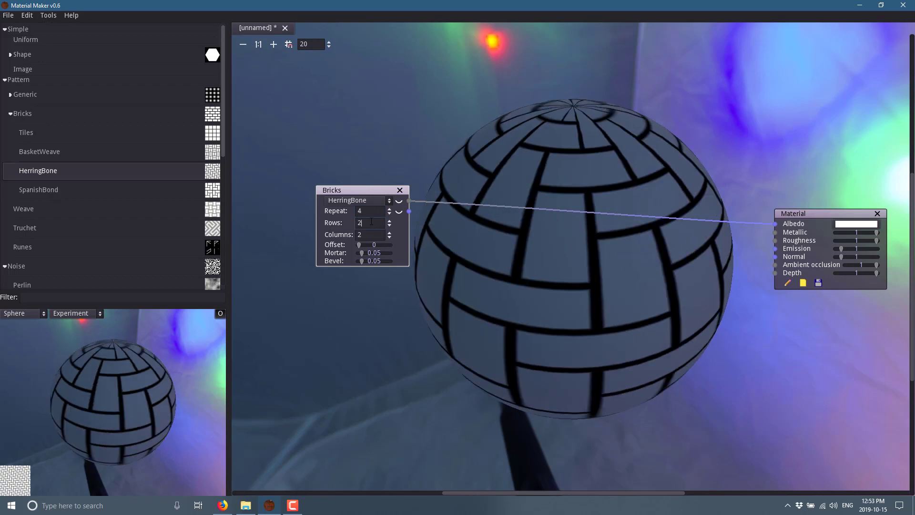
pyautogui.click(371, 234)
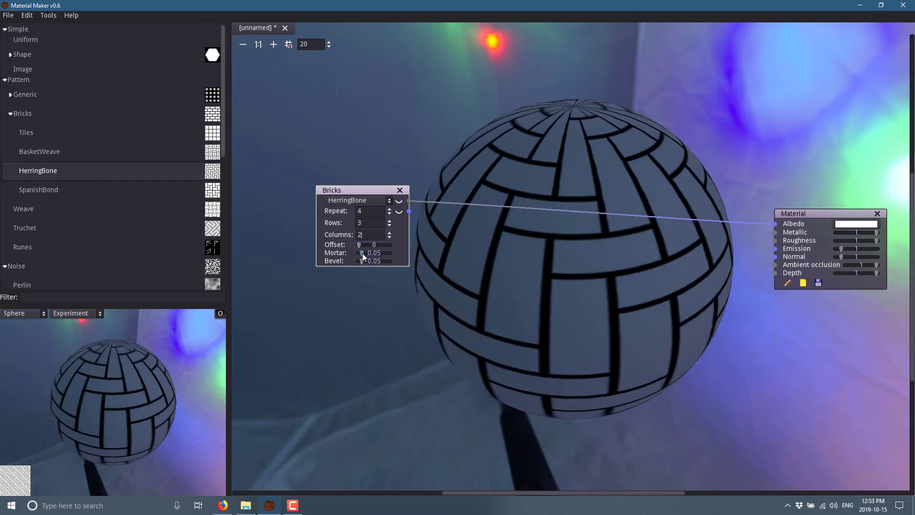
pyautogui.moveTo(373, 256); pyautogui.dragTo(361, 257)
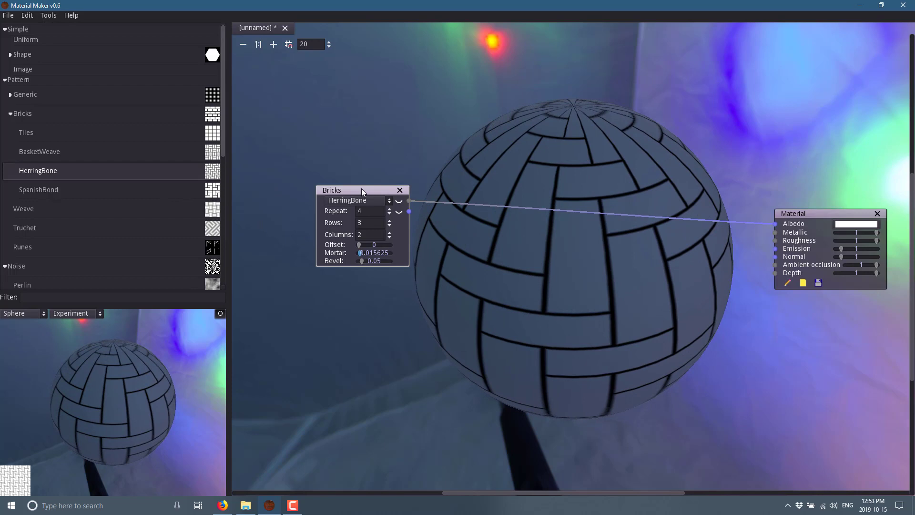
pyautogui.moveTo(362, 191); pyautogui.dragTo(345, 185)
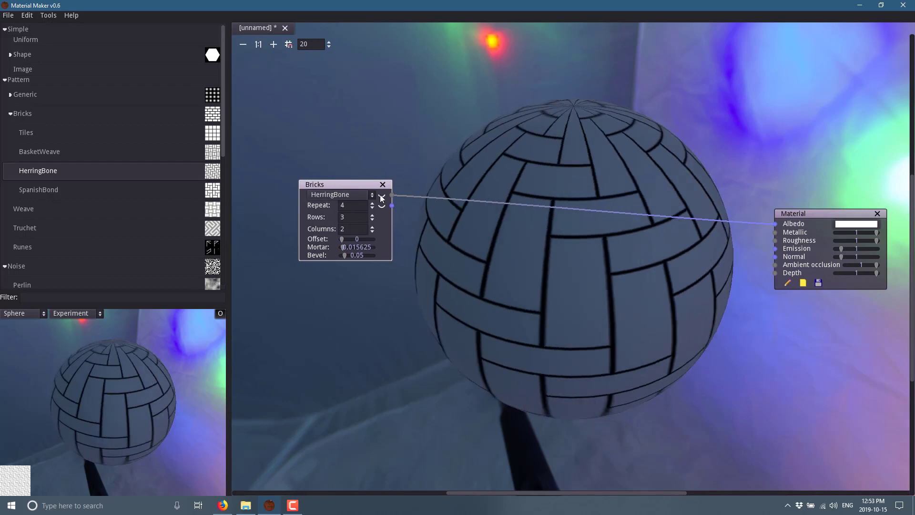
pyautogui.click(382, 196)
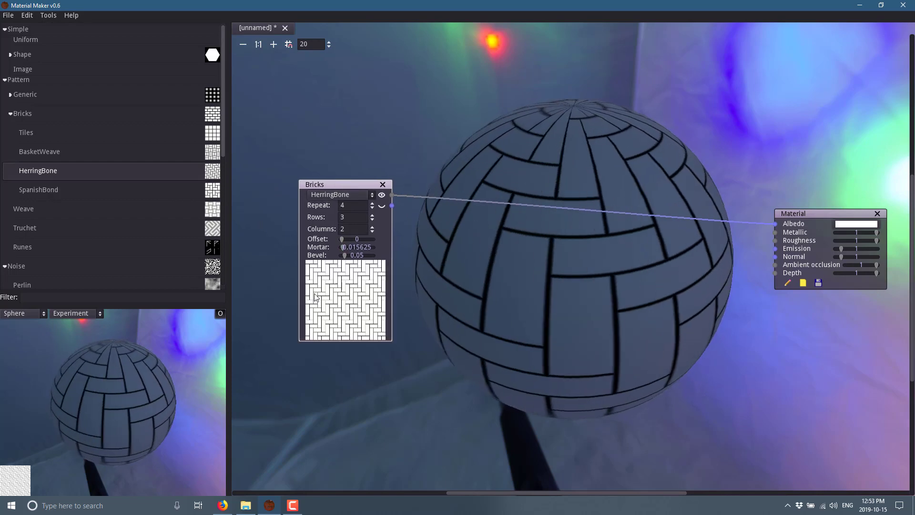
pyautogui.click(381, 196)
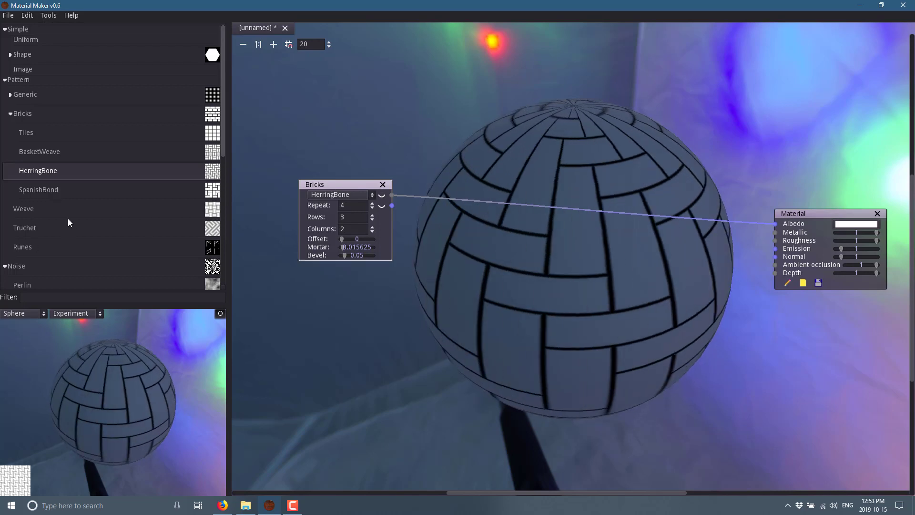
# - Add a Perlin noise node with its preview shown, and arrange it beside the Bricks node
pyautogui.scroll(-1, 70, 222)
pyautogui.moveTo(43, 256); pyautogui.dragTo(344, 400)
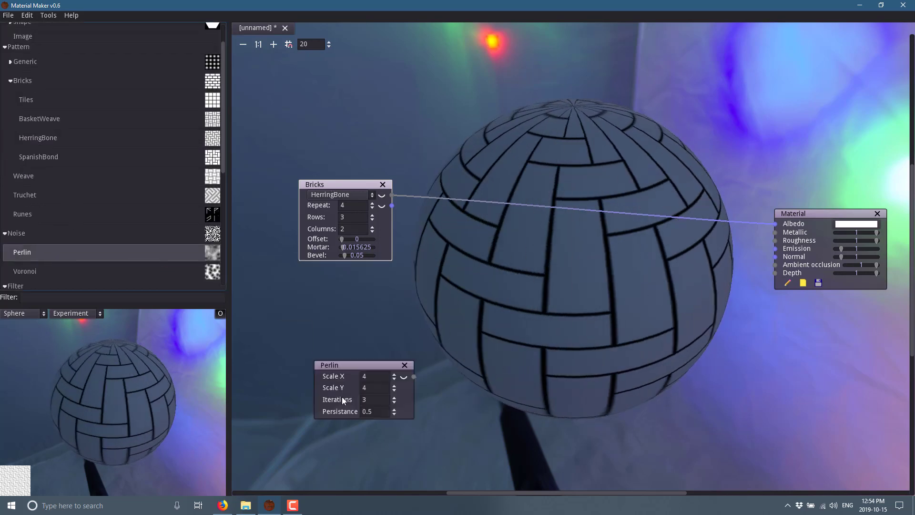
pyautogui.click(403, 378)
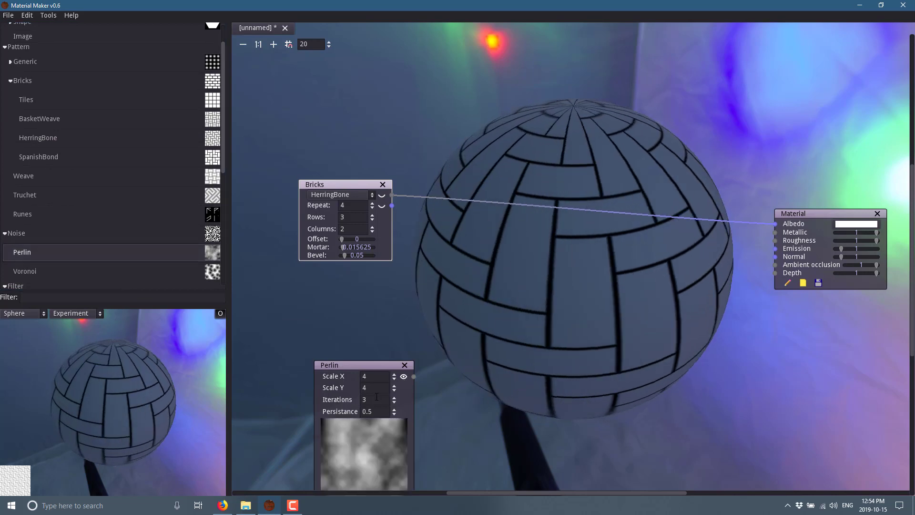
pyautogui.moveTo(355, 370); pyautogui.dragTo(307, 320)
pyautogui.moveTo(338, 186); pyautogui.dragTo(292, 154)
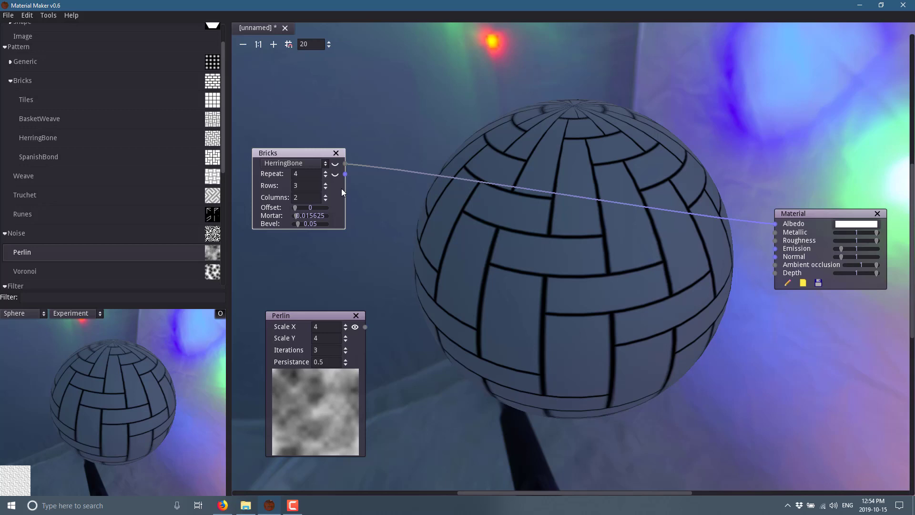
pyautogui.scroll(2, 97, 155)
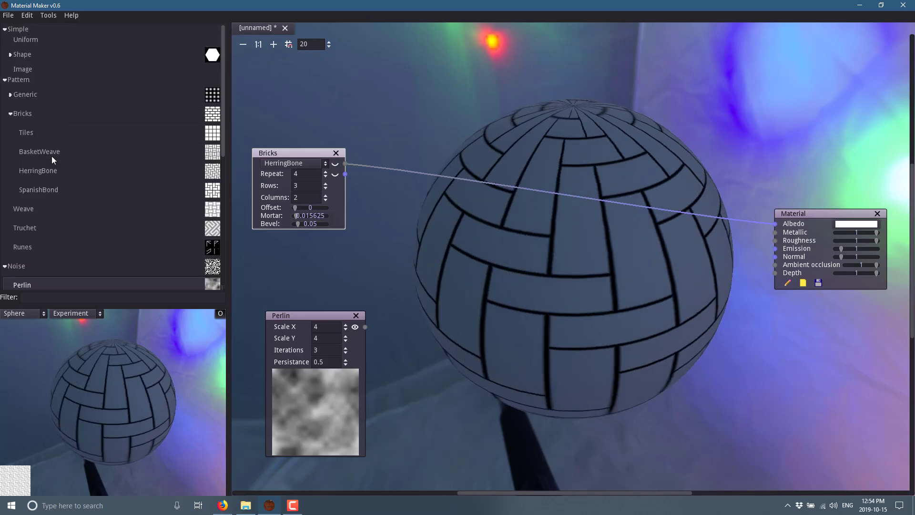
pyautogui.scroll(-6, 55, 167)
# - Blend the bricks with the Perlin noise in Screen mode at about 0.56 opacity, with preview
pyautogui.moveTo(40, 165); pyautogui.dragTo(499, 391)
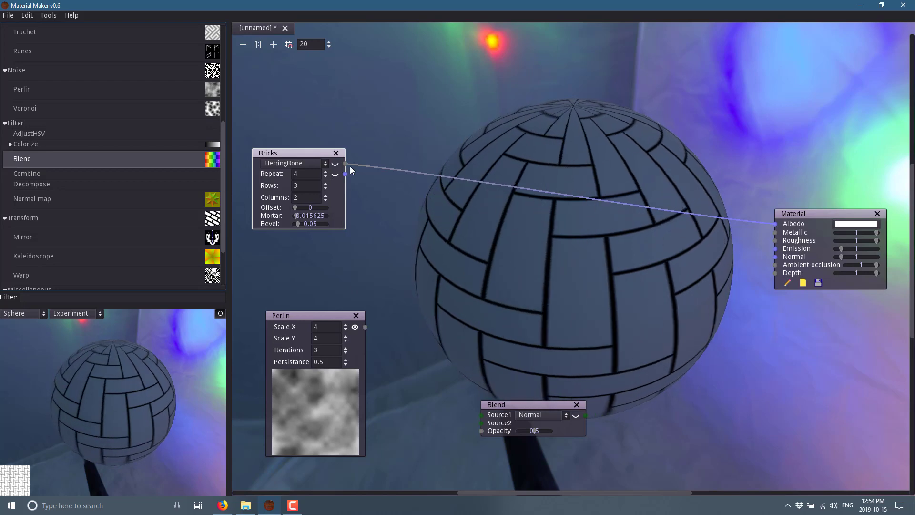
pyautogui.moveTo(345, 164); pyautogui.dragTo(480, 402)
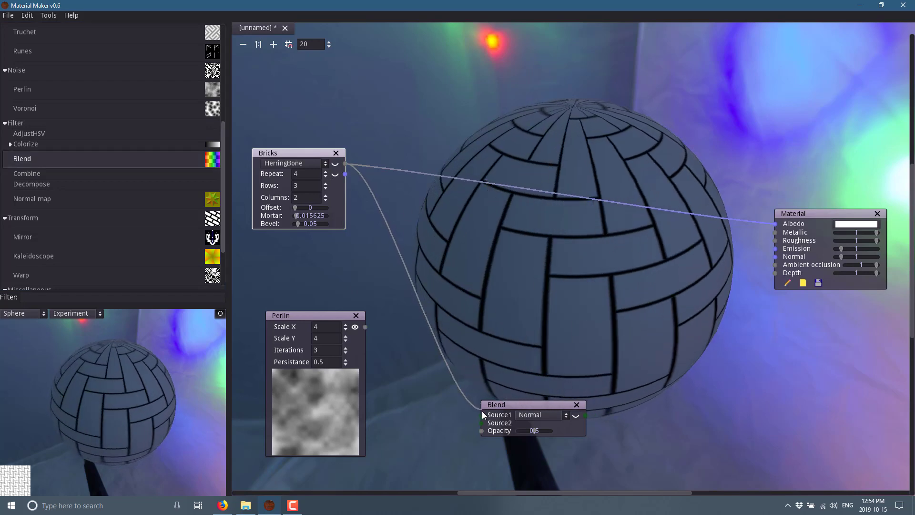
pyautogui.moveTo(365, 329); pyautogui.dragTo(477, 424)
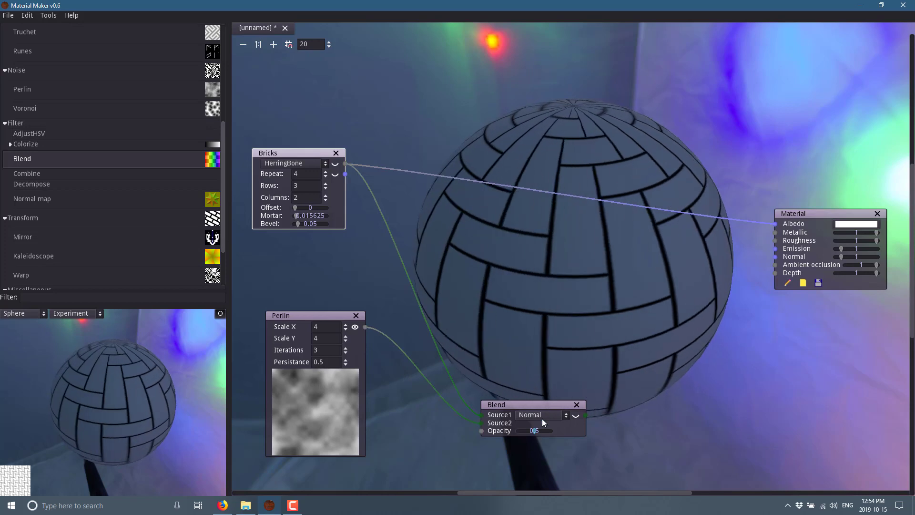
pyautogui.click(564, 416)
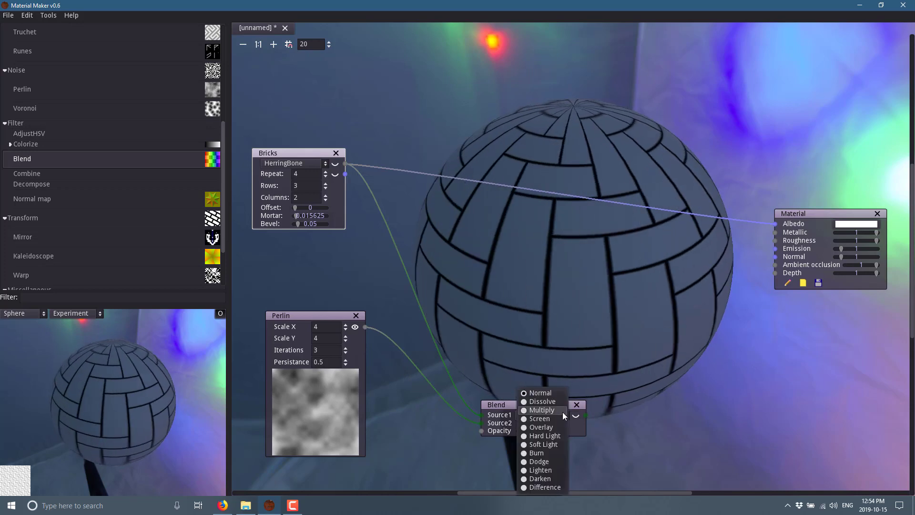
pyautogui.click(534, 419)
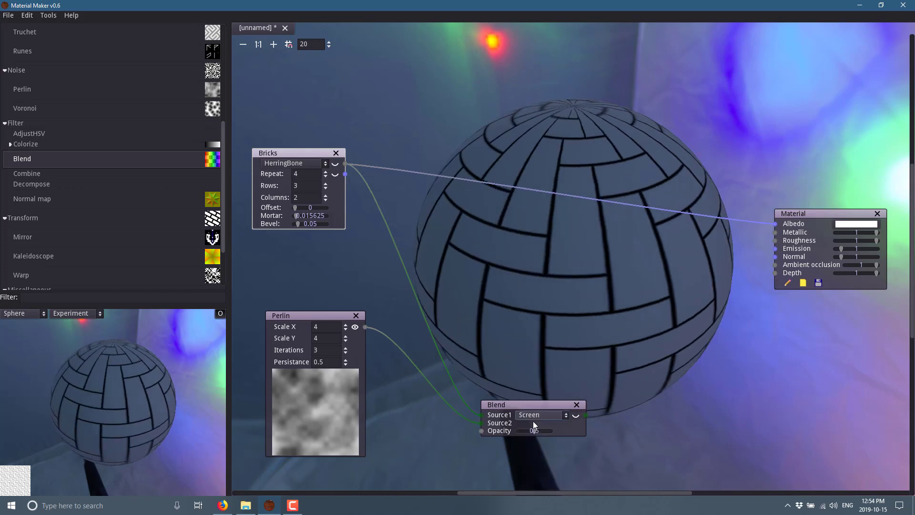
pyautogui.click(577, 417)
pyautogui.moveTo(557, 408); pyautogui.dragTo(542, 376)
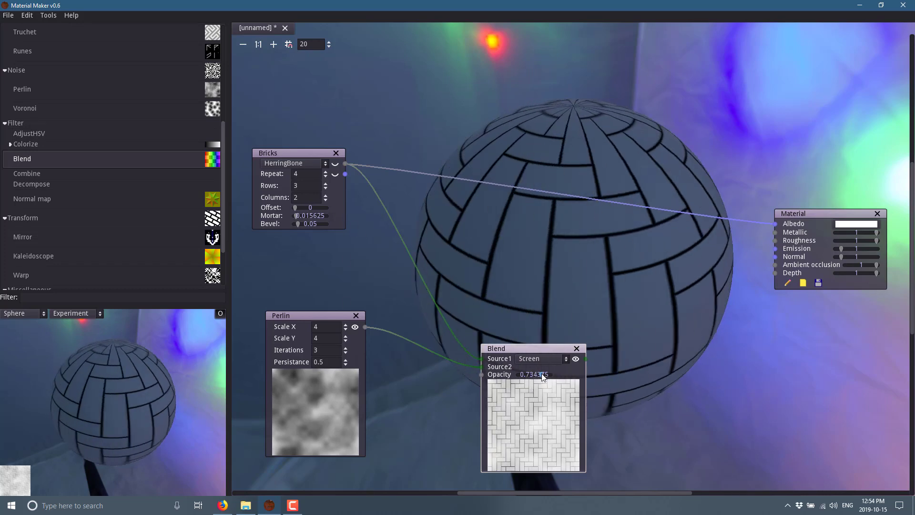
pyautogui.moveTo(542, 376); pyautogui.dragTo(530, 350)
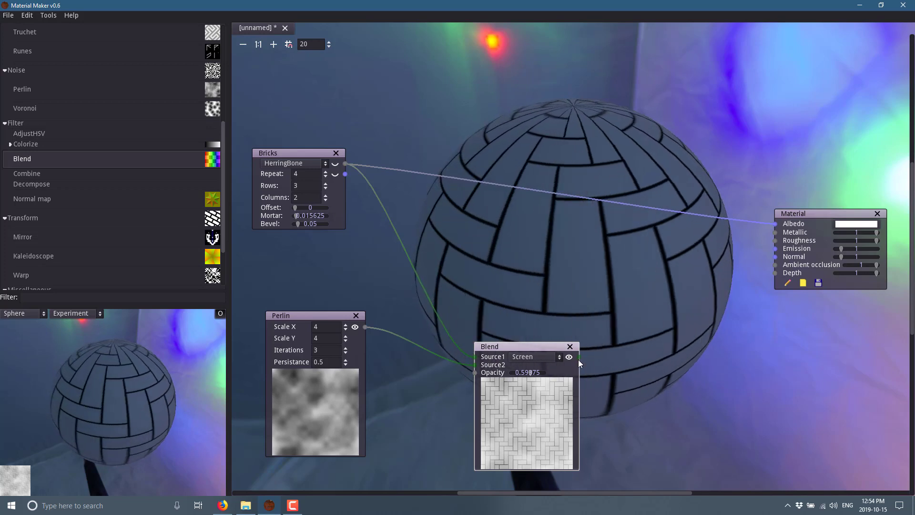
# - Connect the Blend output to the material's Roughness input
pyautogui.moveTo(580, 357); pyautogui.dragTo(777, 241)
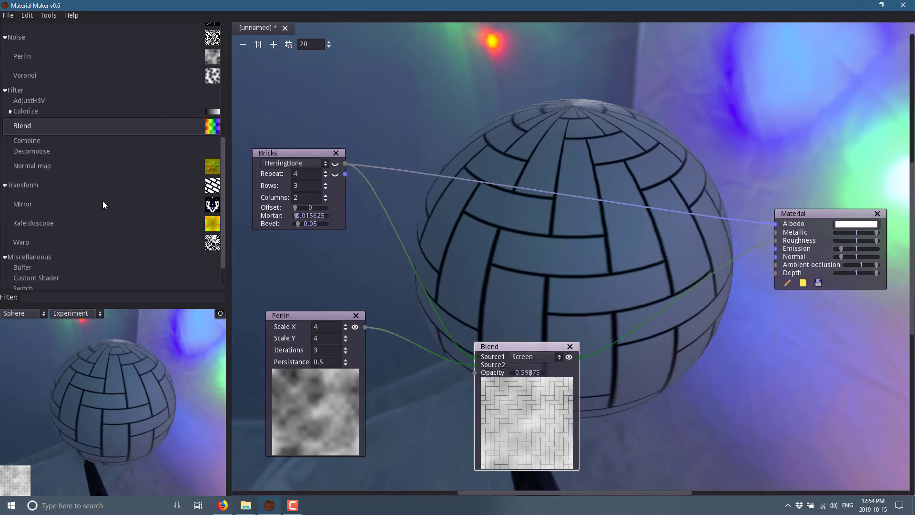
pyautogui.scroll(-1, 103, 205)
pyautogui.scroll(1, 106, 204)
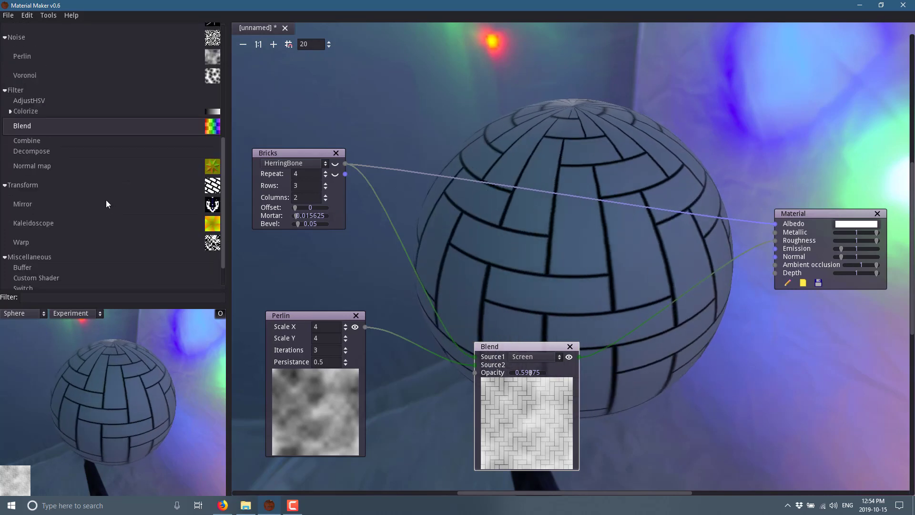
pyautogui.scroll(3, 106, 204)
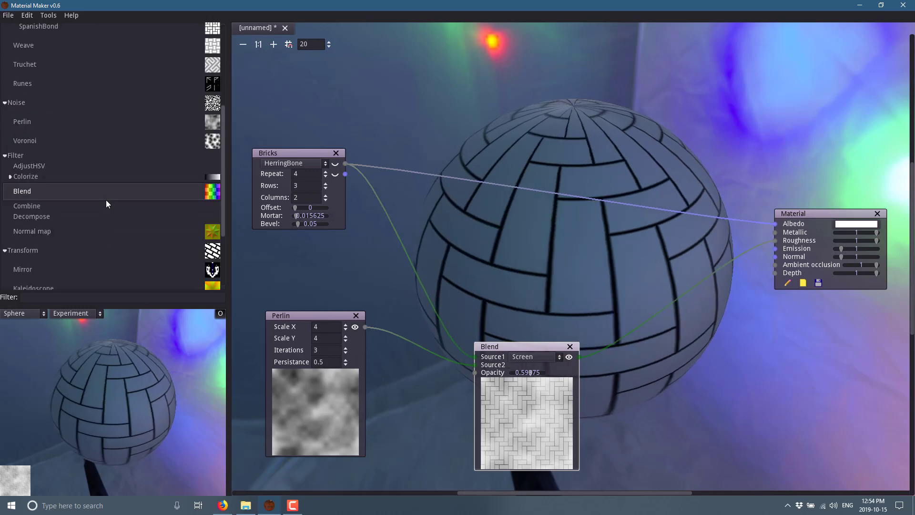
pyautogui.scroll(3, 106, 204)
pyautogui.scroll(-4, 106, 204)
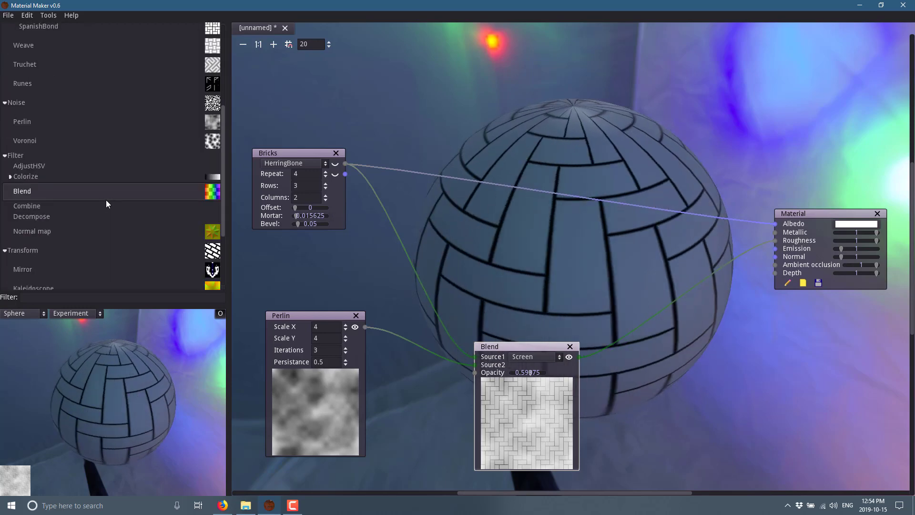
# - Insert a previewed Invert node between Blend and Roughness, then move the Bricks node up
pyautogui.click(10, 176)
pyautogui.moveTo(33, 185); pyautogui.dragTo(620, 396)
pyautogui.moveTo(578, 356); pyautogui.dragTo(629, 413)
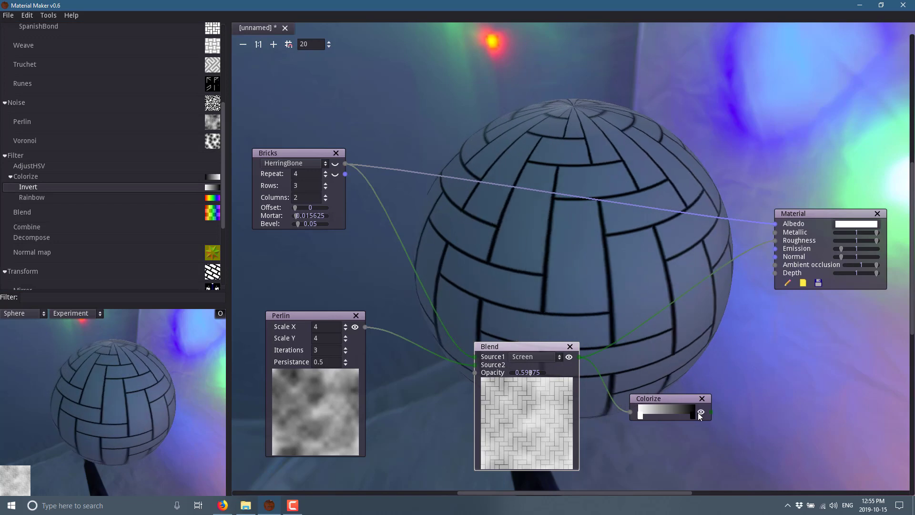
pyautogui.click(699, 412)
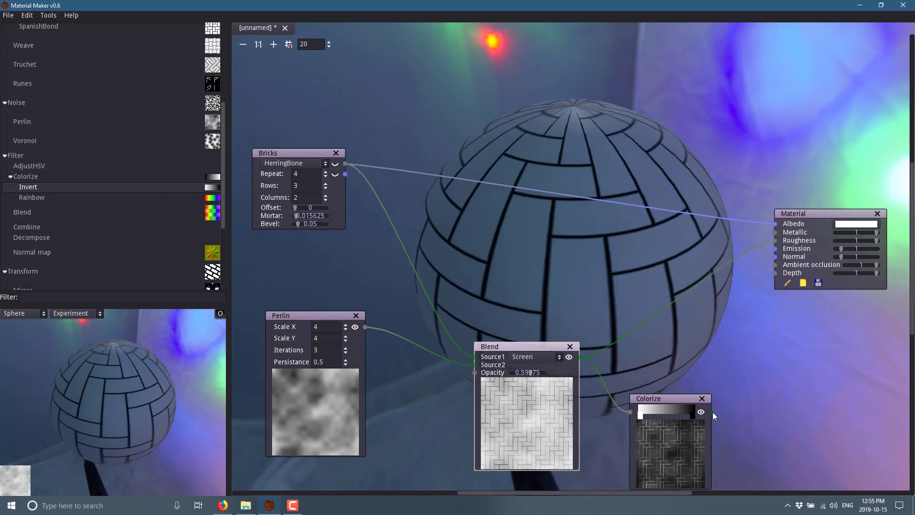
pyautogui.moveTo(712, 412); pyautogui.dragTo(775, 240)
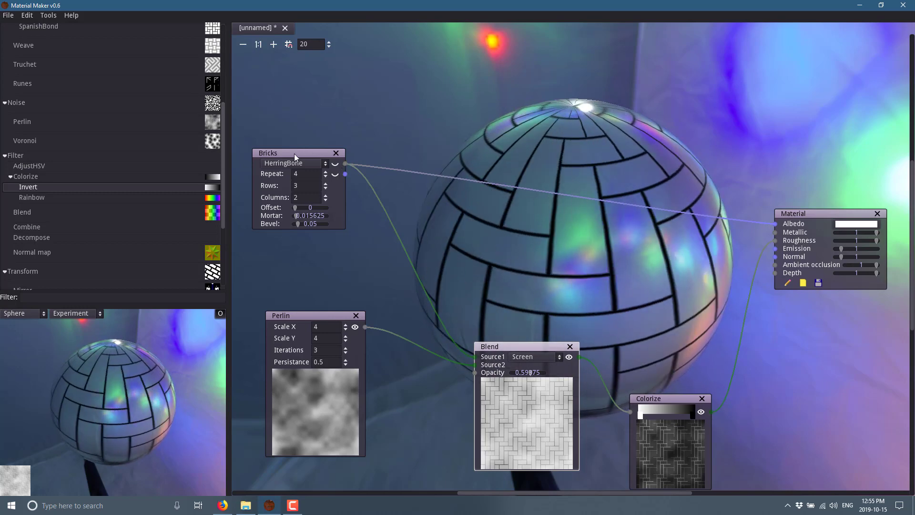
pyautogui.moveTo(294, 153); pyautogui.dragTo(279, 96)
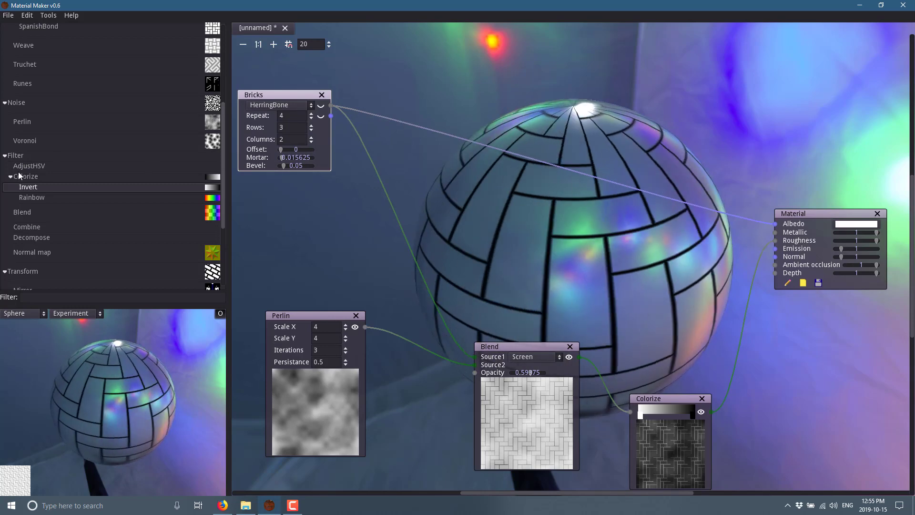
# - Add a Colorize node fed by the bricks and wire its output into Albedo
pyautogui.moveTo(28, 178); pyautogui.dragTo(402, 85)
pyautogui.moveTo(332, 105); pyautogui.dragTo(394, 102)
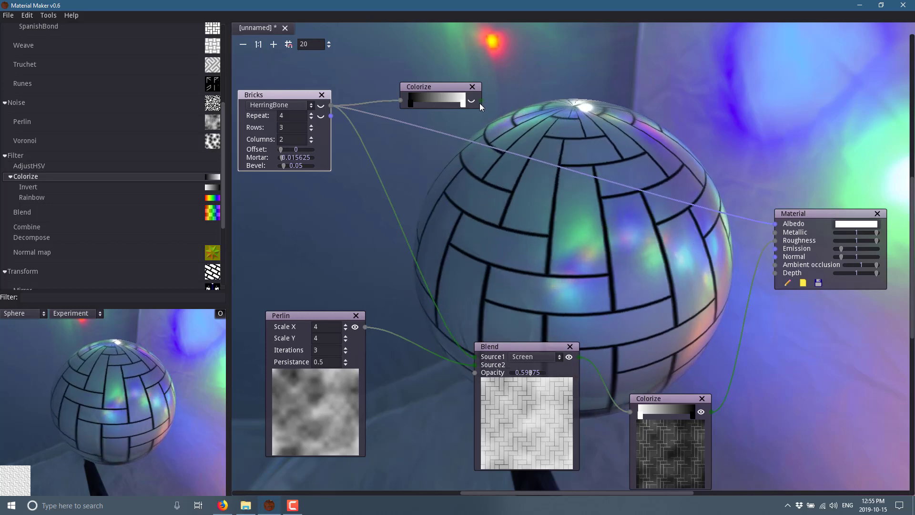
pyautogui.moveTo(482, 100); pyautogui.dragTo(776, 223)
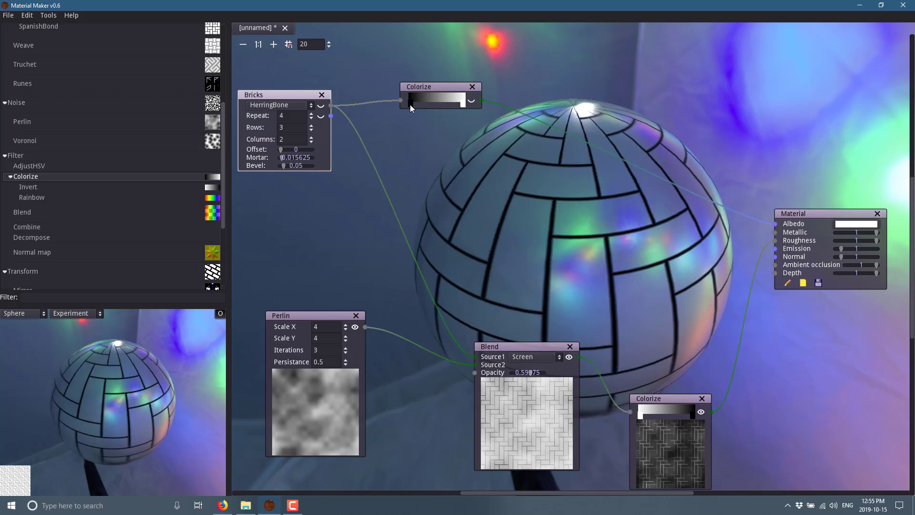
# - Set the Colorize gradient's left stop to dark grey and right stop to red
pyautogui.doubleClick(410, 105)
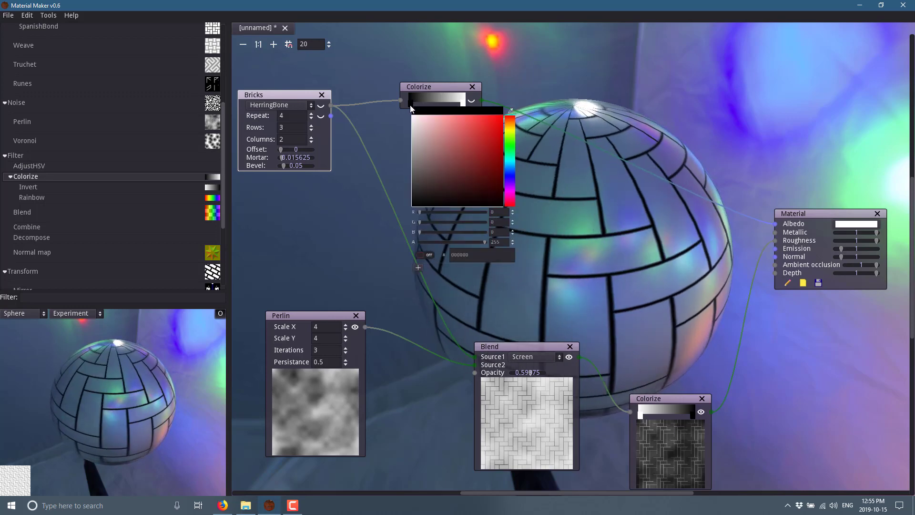
pyautogui.click(496, 145)
pyautogui.moveTo(496, 145); pyautogui.dragTo(507, 113)
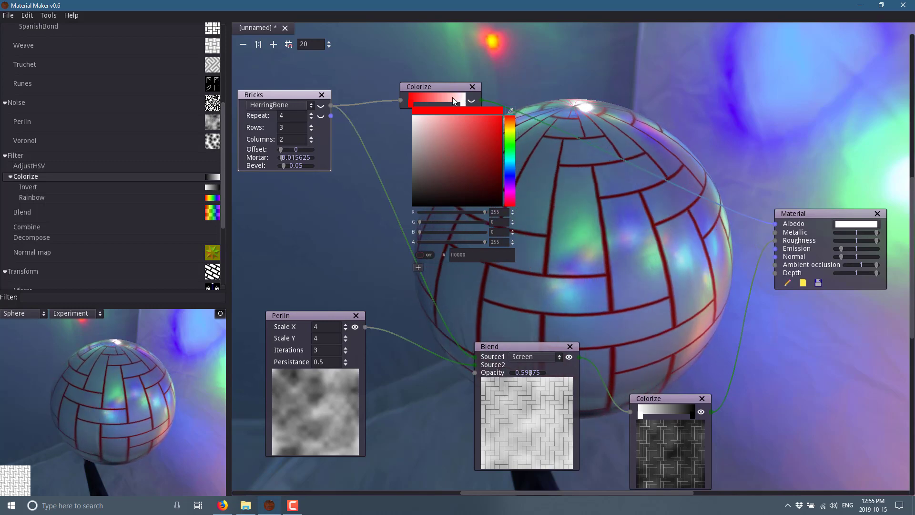
pyautogui.moveTo(484, 153); pyautogui.dragTo(425, 178)
pyautogui.click(463, 103)
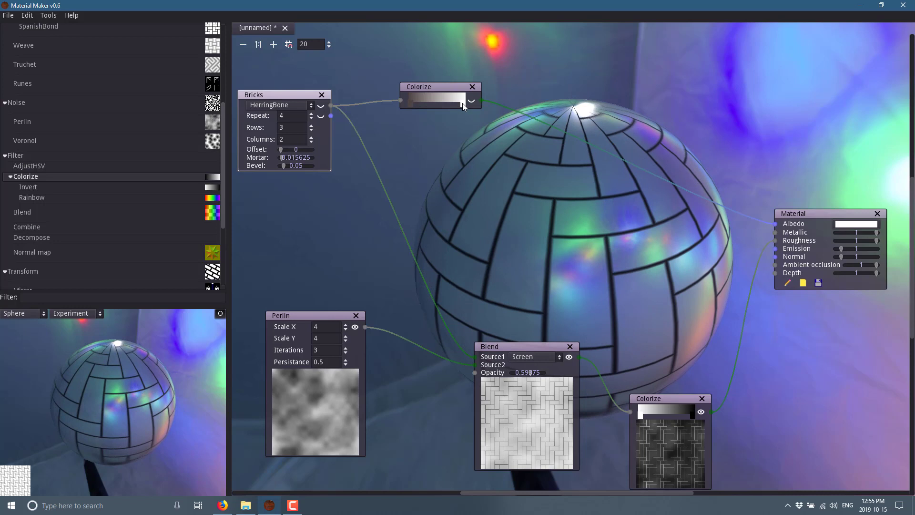
pyautogui.click(463, 105)
pyautogui.moveTo(505, 139); pyautogui.dragTo(542, 126)
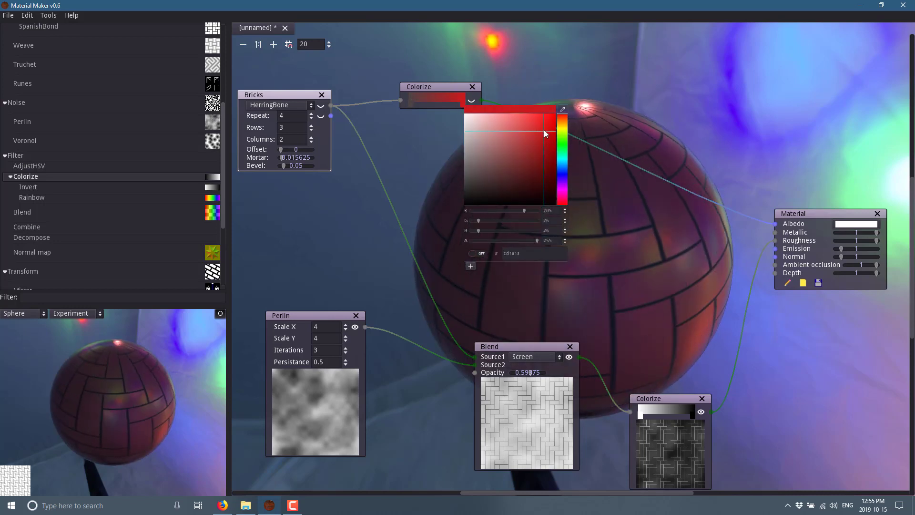
pyautogui.click(821, 247)
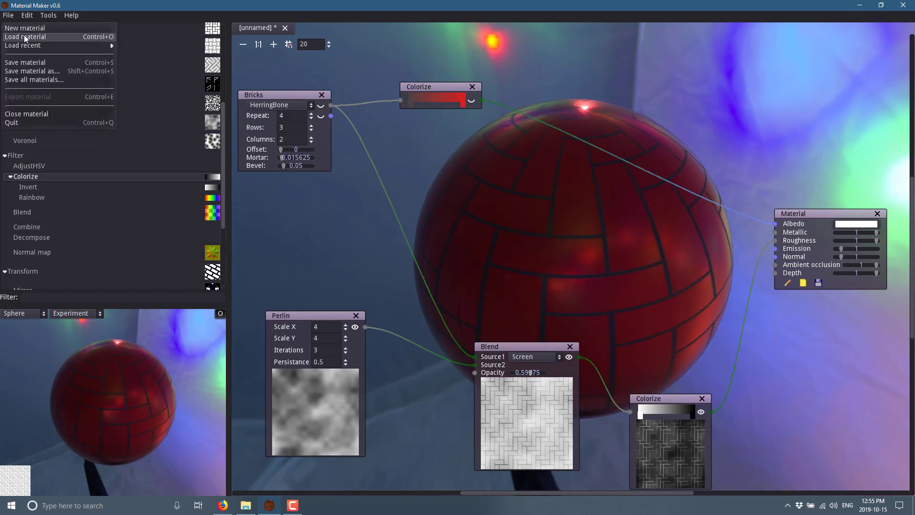
# - Load the rock.ptex example from the examples folder and pan around its node graph
pyautogui.click(24, 37)
pyautogui.doubleClick(422, 269)
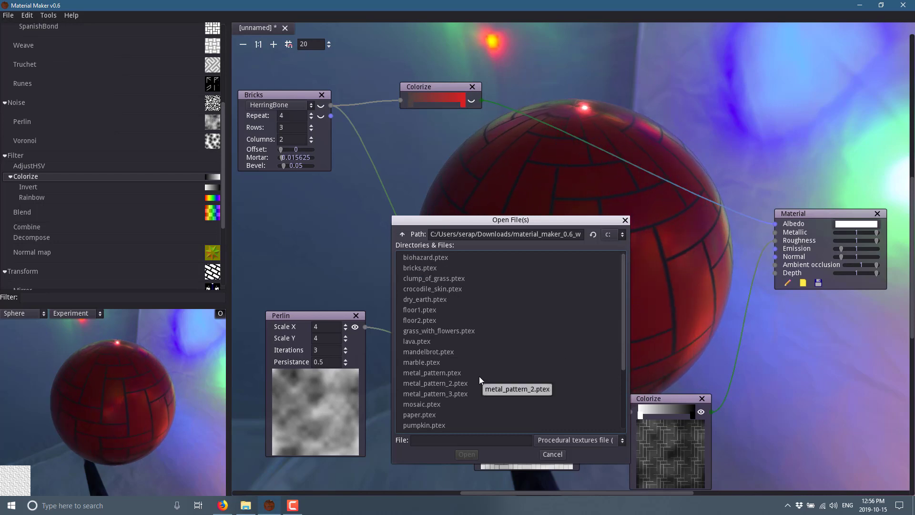
pyautogui.scroll(-5, 480, 378)
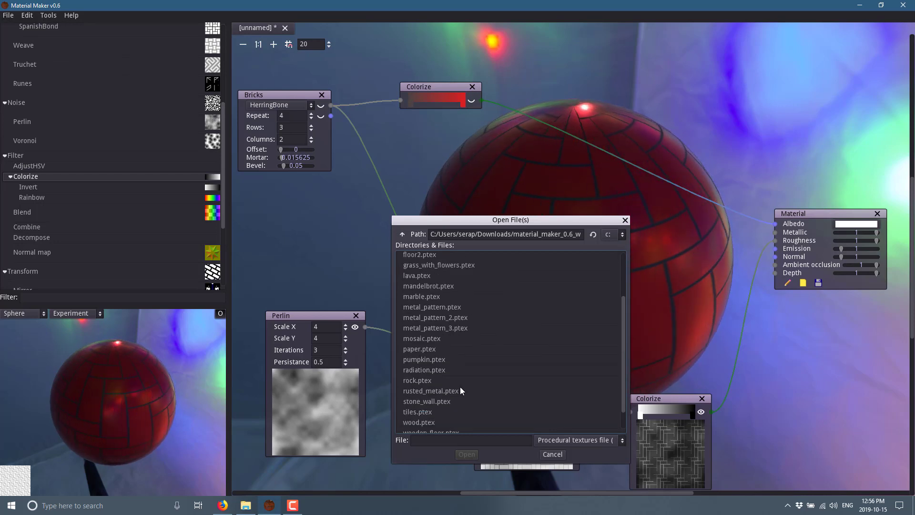
pyautogui.scroll(-1, 467, 395)
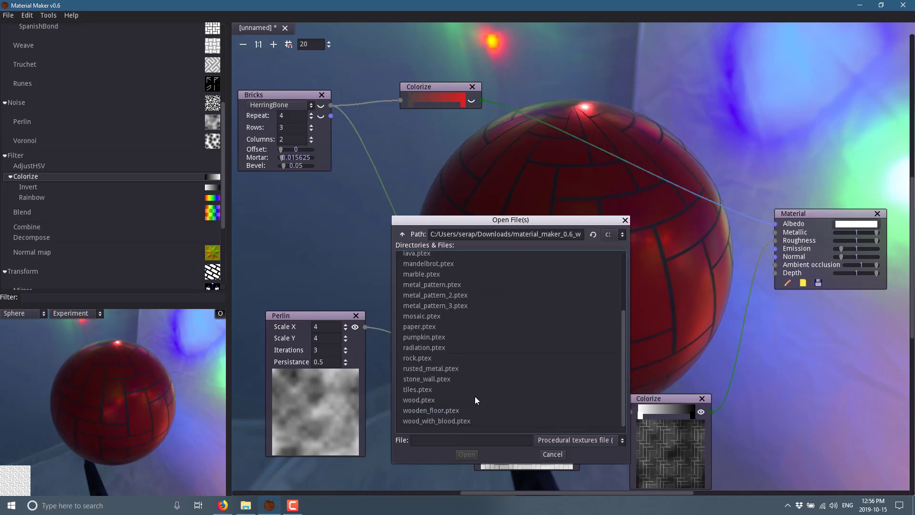
pyautogui.doubleClick(411, 357)
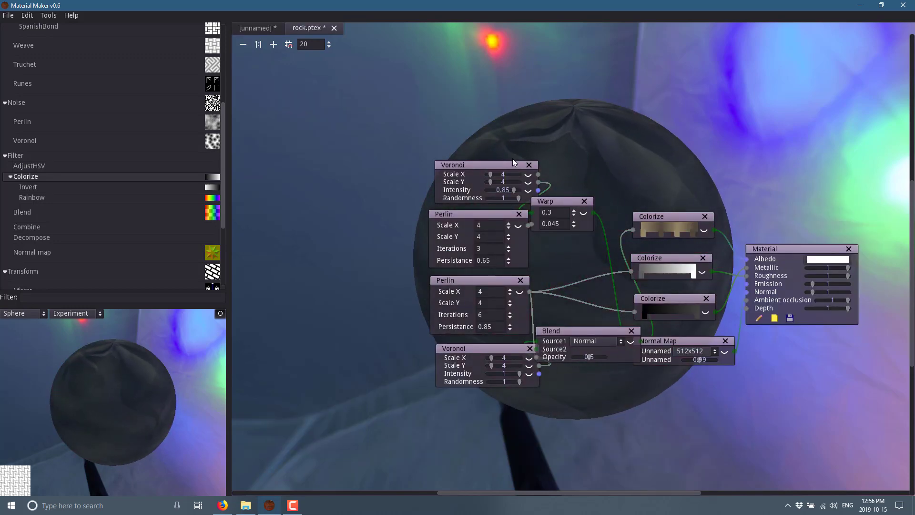
pyautogui.moveTo(643, 183); pyautogui.dragTo(559, 244, button='middle')
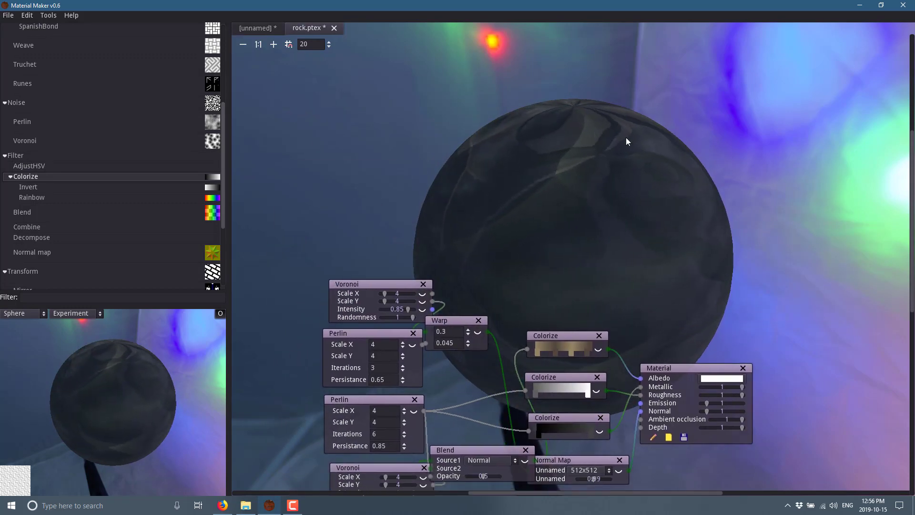
pyautogui.moveTo(292, 342); pyautogui.dragTo(280, 285, button='middle')
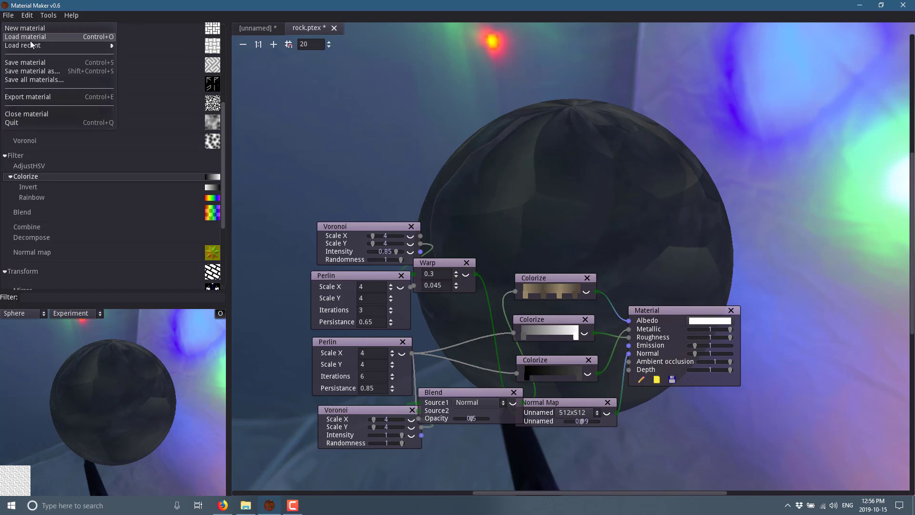
# - Load the biohazard.ptex example and preview it on a cube
pyautogui.click(56, 38)
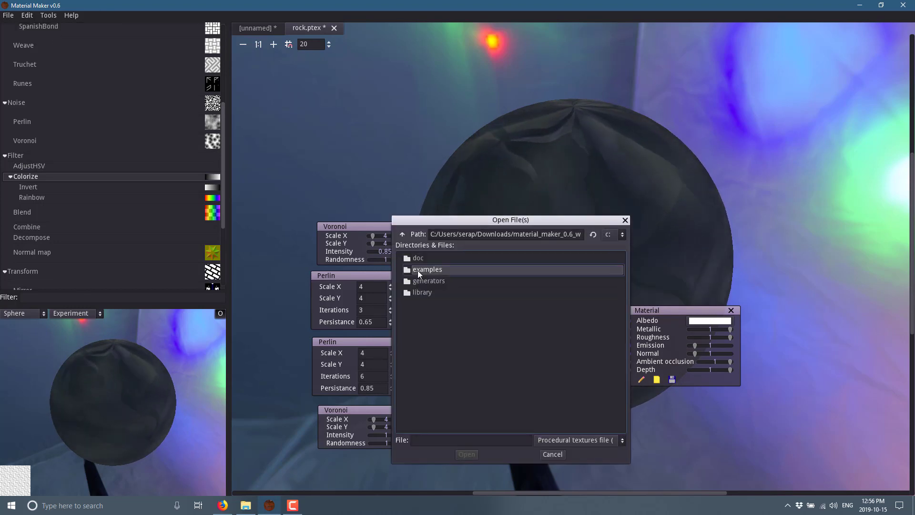
pyautogui.doubleClick(418, 270)
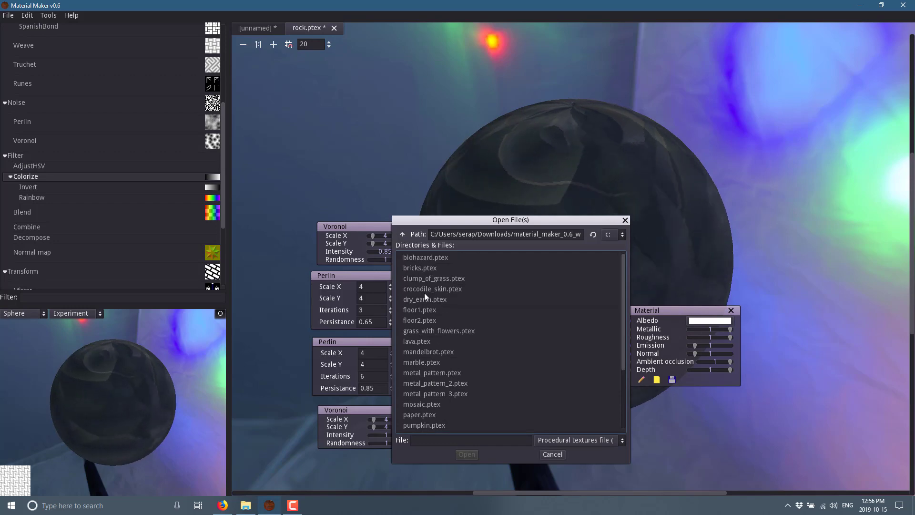
pyautogui.doubleClick(431, 256)
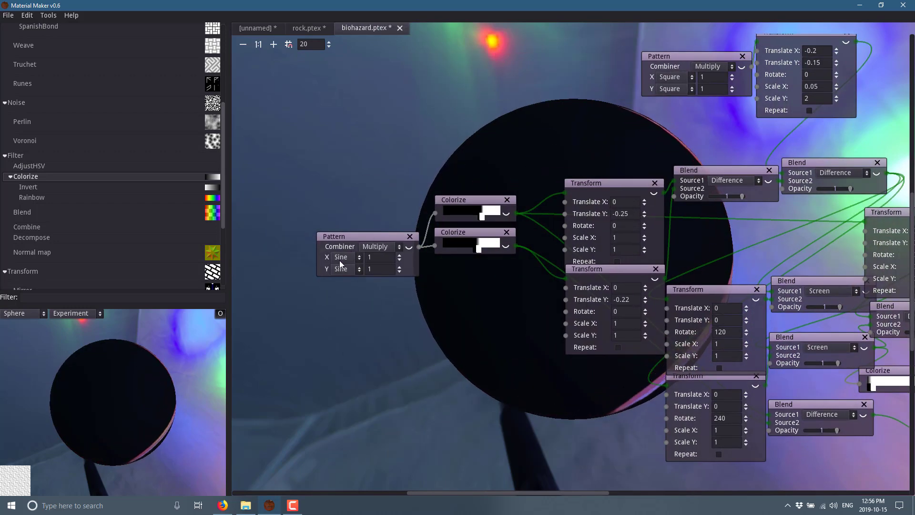
pyautogui.moveTo(511, 289); pyautogui.dragTo(426, 320, button='middle')
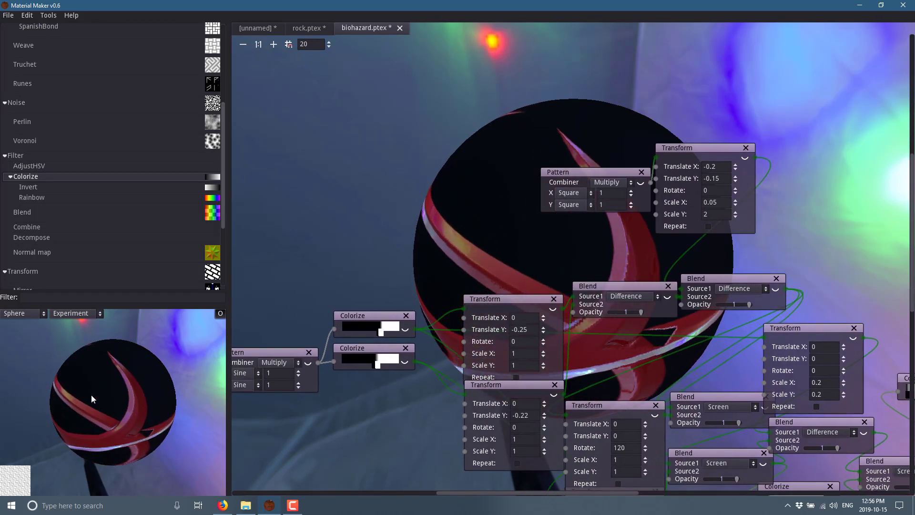
pyautogui.click(43, 313)
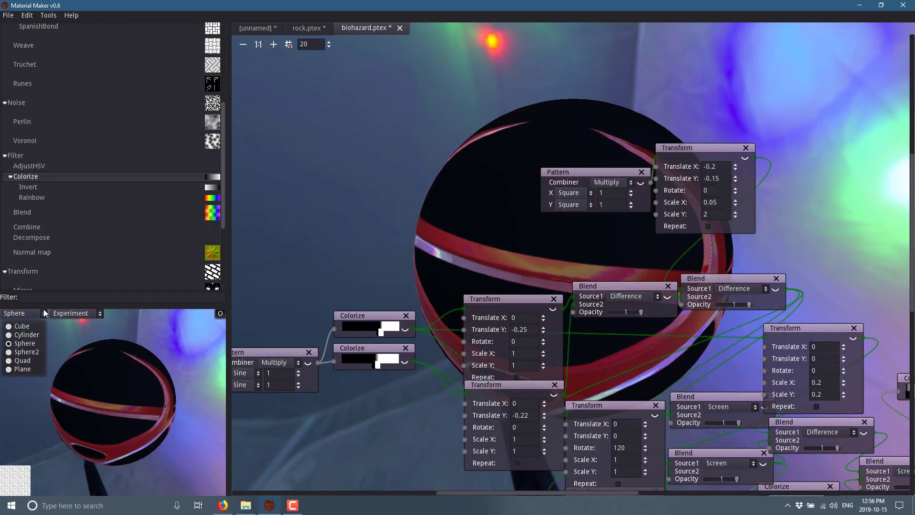
pyautogui.click(22, 326)
pyautogui.moveTo(346, 238); pyautogui.dragTo(331, 176, button='middle')
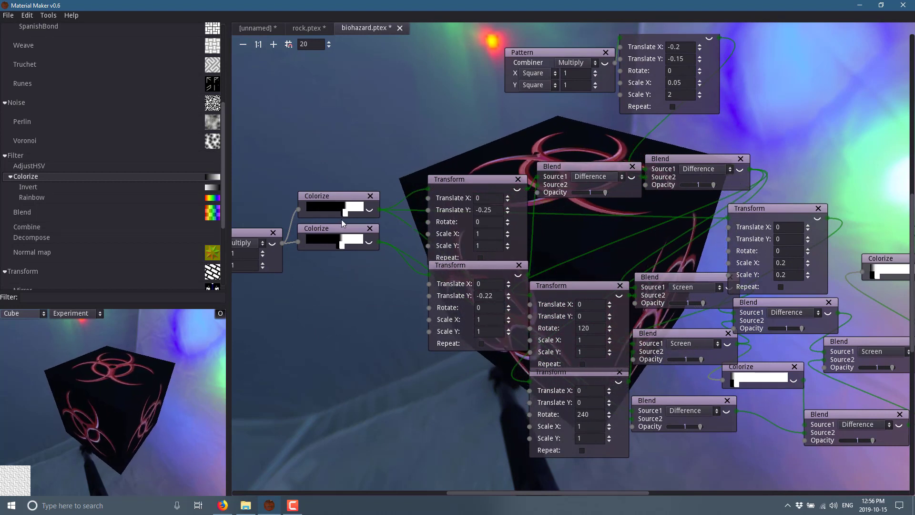
# - Turn on previews for both Colorize nodes, the Blend crescent and both Transform circles
pyautogui.click(370, 208)
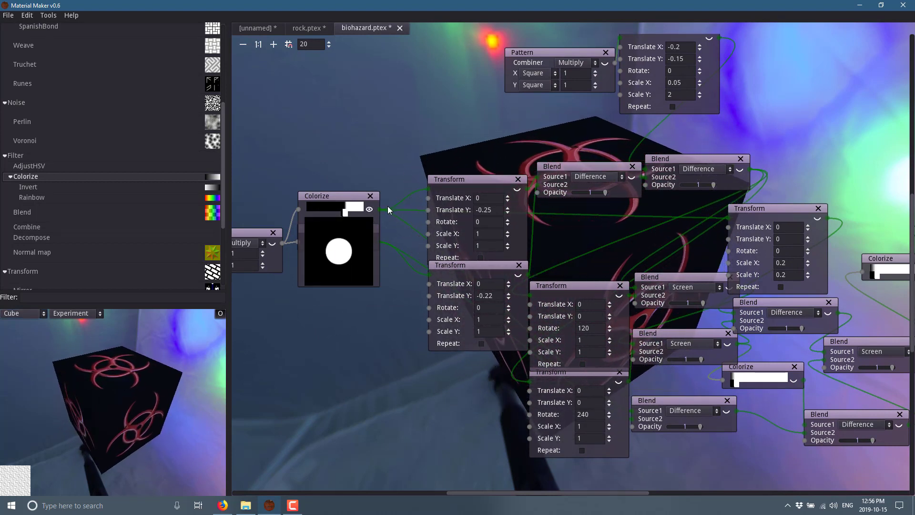
pyautogui.moveTo(345, 199); pyautogui.dragTo(339, 119)
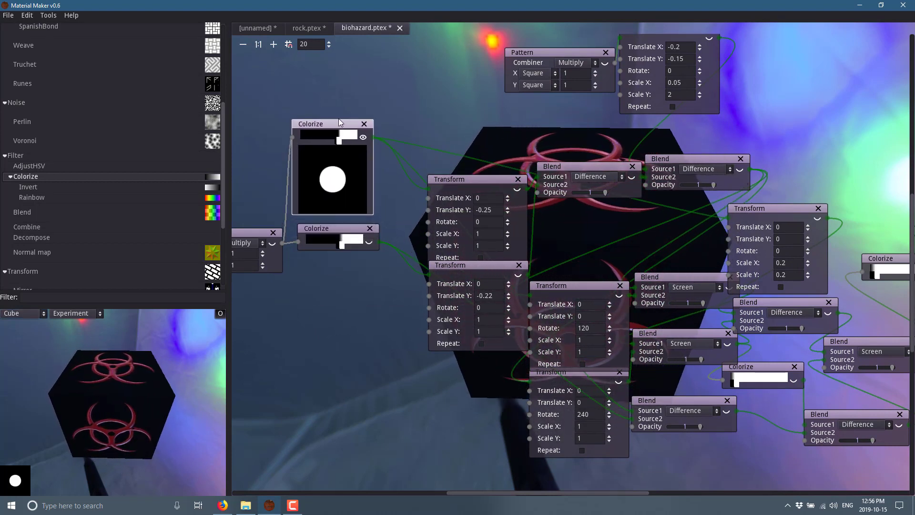
pyautogui.click(368, 241)
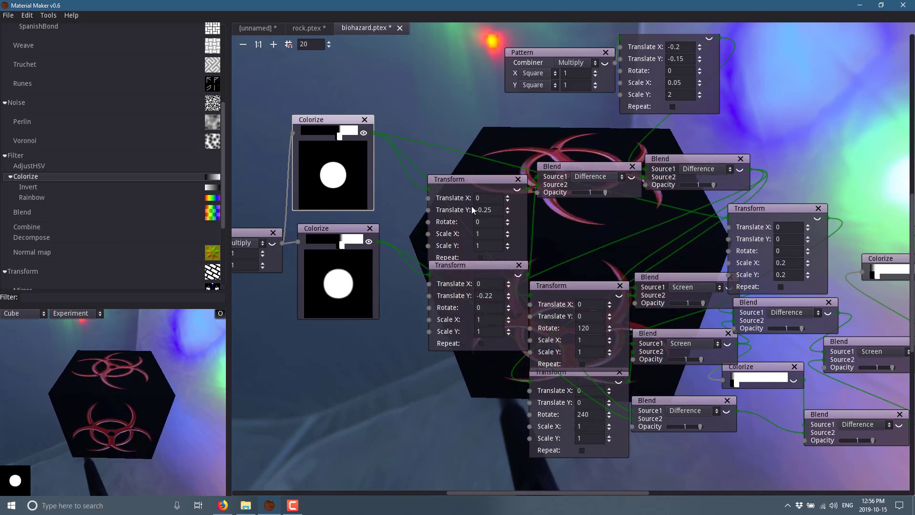
pyautogui.click(632, 176)
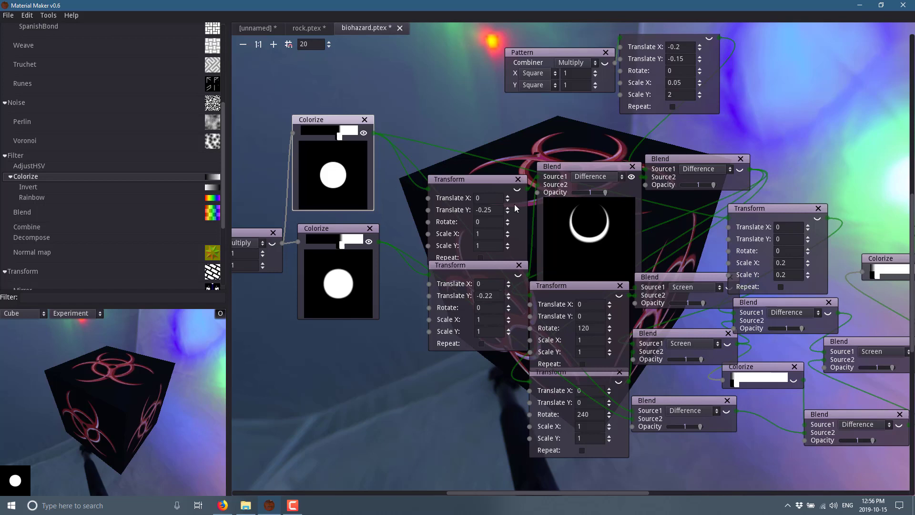
pyautogui.click(518, 190)
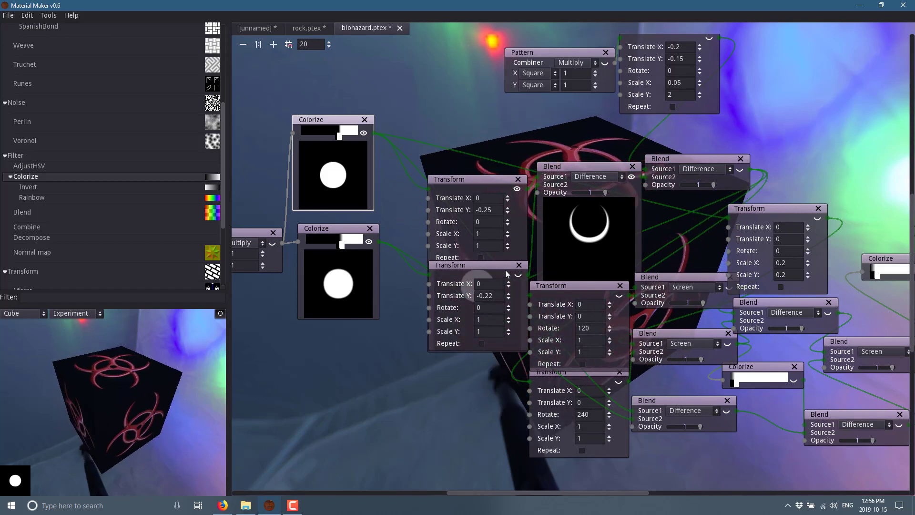
pyautogui.moveTo(507, 274); pyautogui.dragTo(474, 330)
pyautogui.click(485, 333)
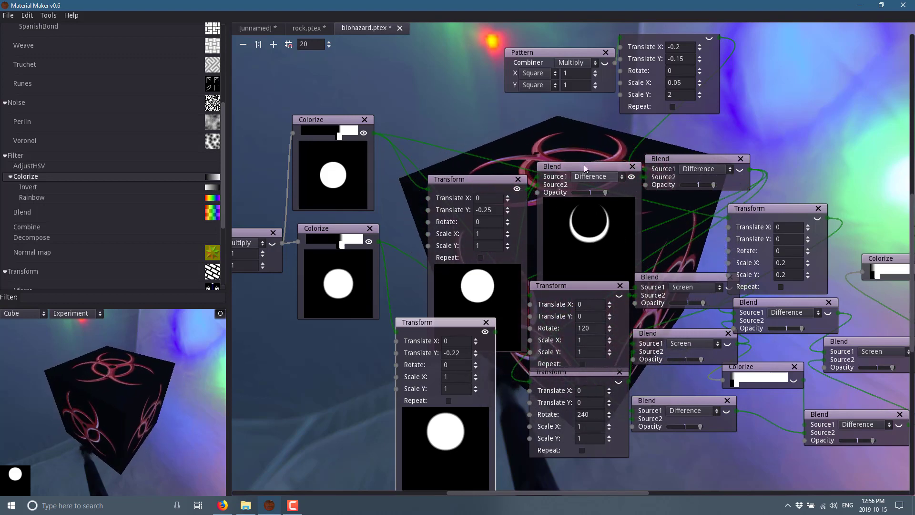
# - Preview the final Colorize nodes' white symbol and the Combine node's red biohazard result
pyautogui.moveTo(774, 231); pyautogui.dragTo(522, 201, button='middle')
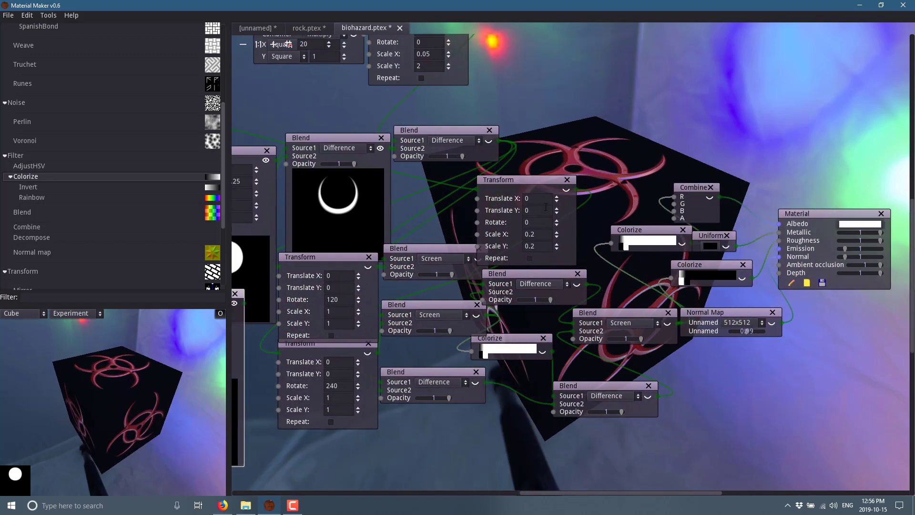
pyautogui.click(683, 243)
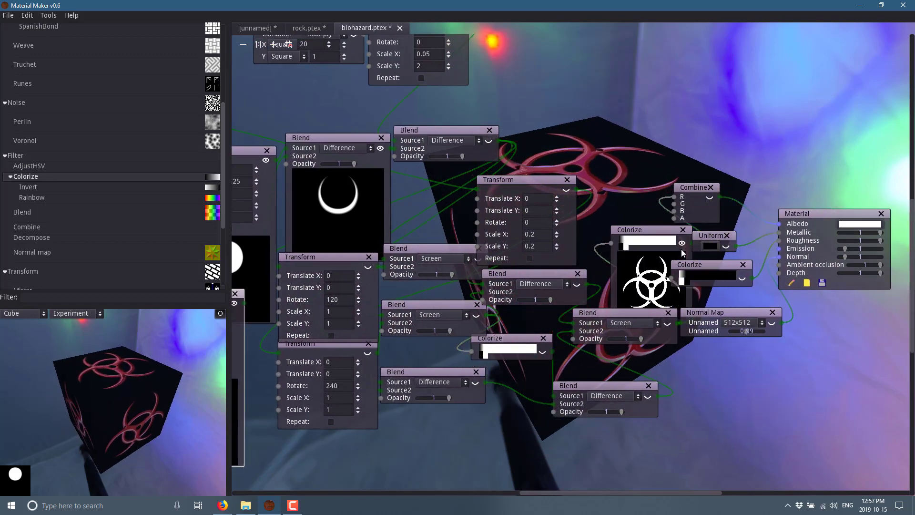
pyautogui.click(742, 278)
pyautogui.click(743, 278)
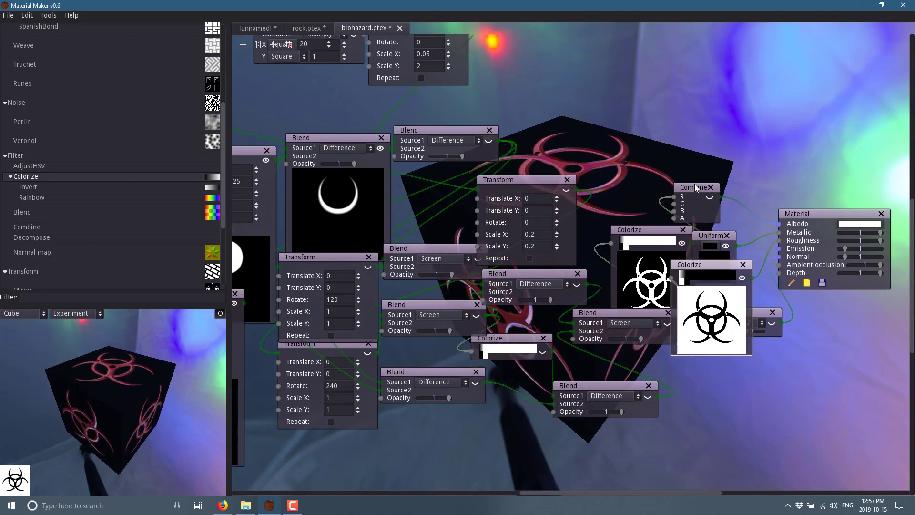
pyautogui.moveTo(694, 188); pyautogui.dragTo(744, 125)
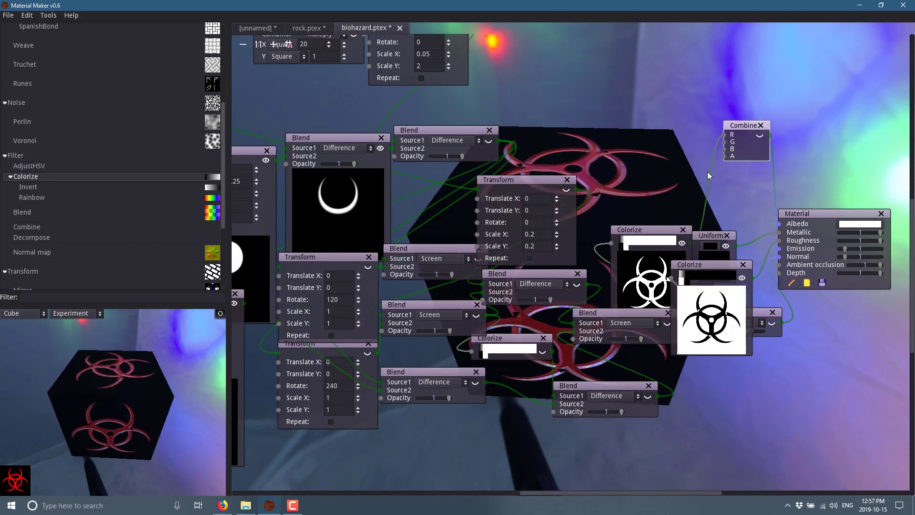
pyautogui.click(760, 136)
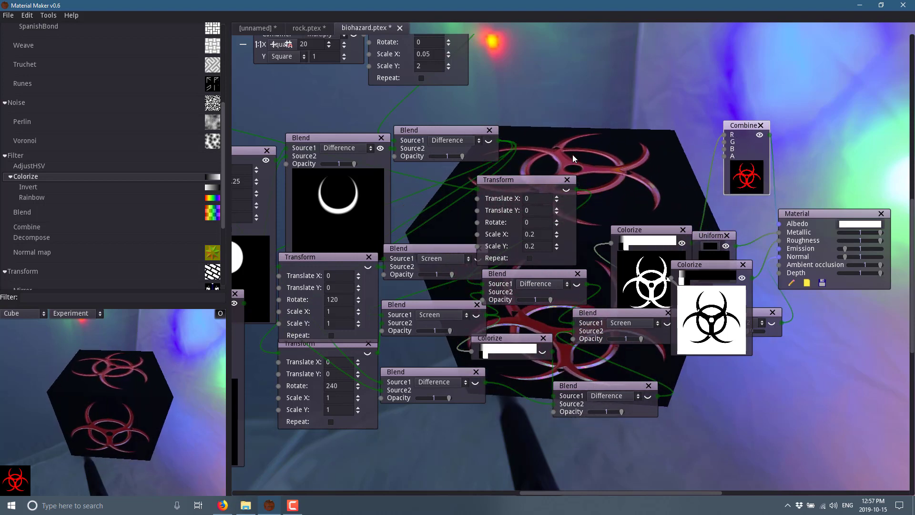
pyautogui.scroll(-2, 477, 203)
pyautogui.hscroll(2, 477, 203)
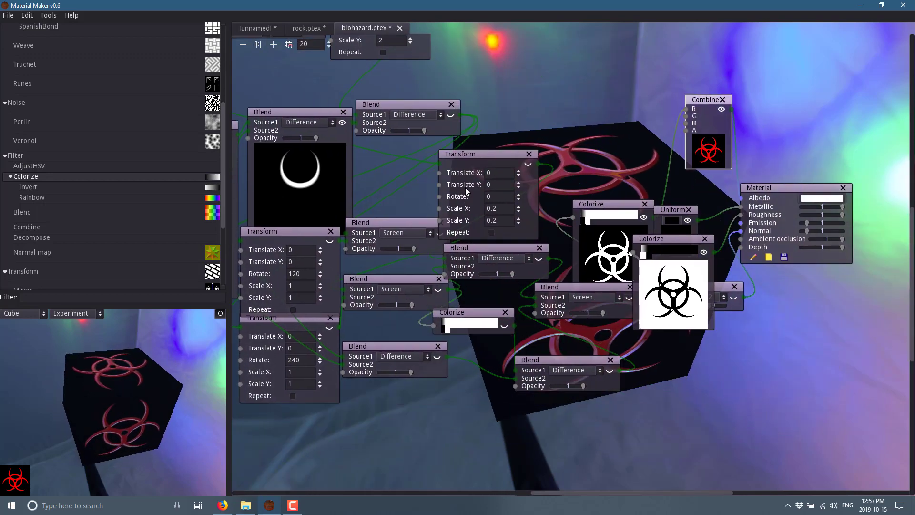
pyautogui.moveTo(466, 187); pyautogui.dragTo(724, 254, button='middle')
pyautogui.click(9, 16)
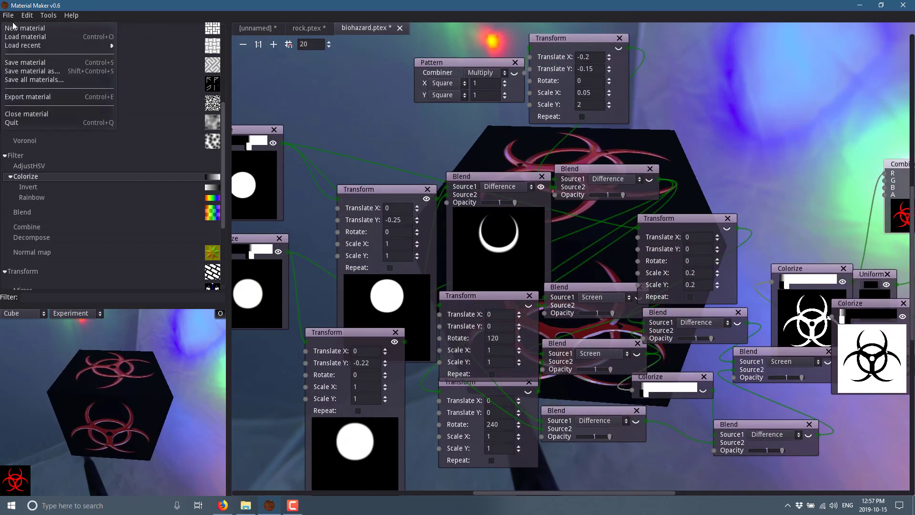
# - Load the metal_pattern.ptex example material from the examples folder
pyautogui.click(32, 37)
pyautogui.doubleClick(430, 270)
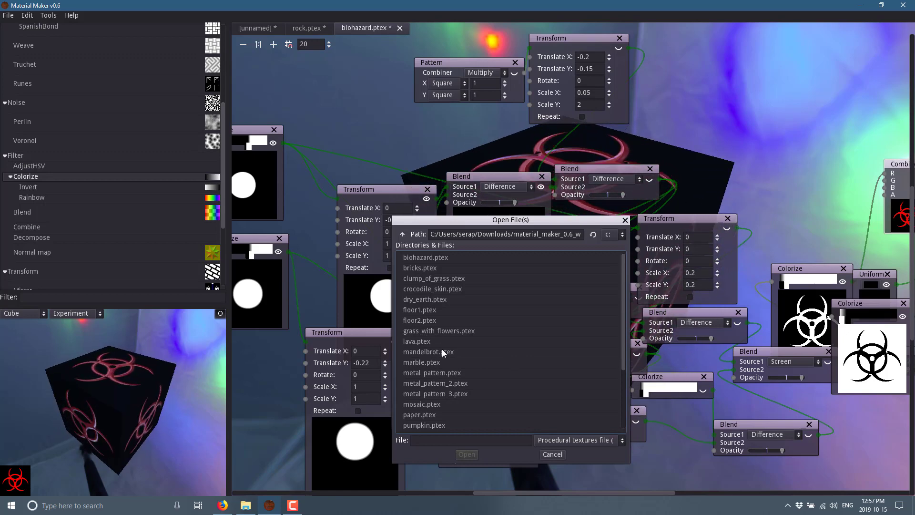
pyautogui.scroll(-2, 442, 349)
pyautogui.doubleClick(413, 353)
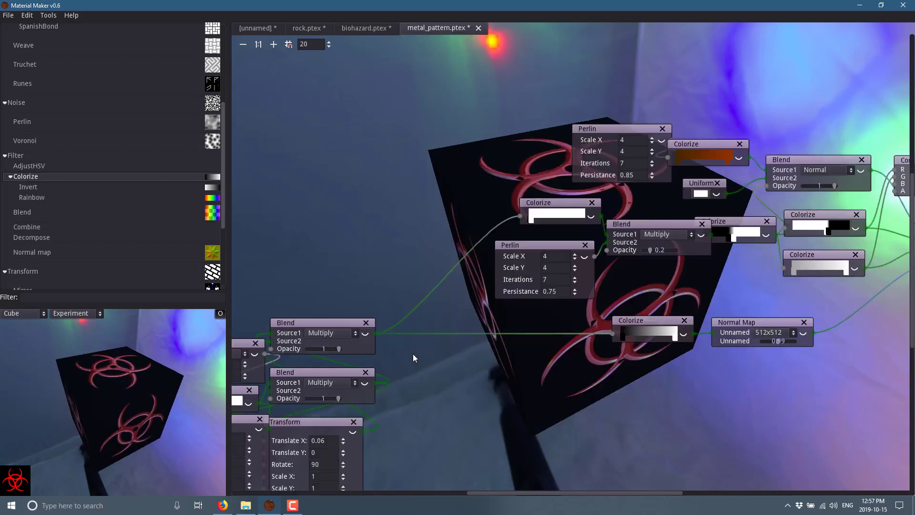
# - Pan the graph to the metal nodes and move the top Perlin node up and left
pyautogui.moveTo(601, 357); pyautogui.dragTo(399, 344, button='middle')
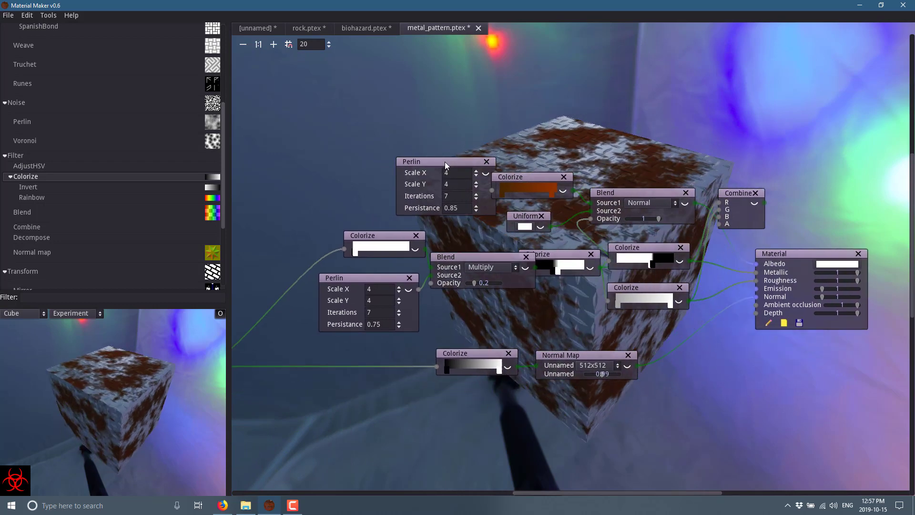
pyautogui.moveTo(444, 162); pyautogui.dragTo(391, 138)
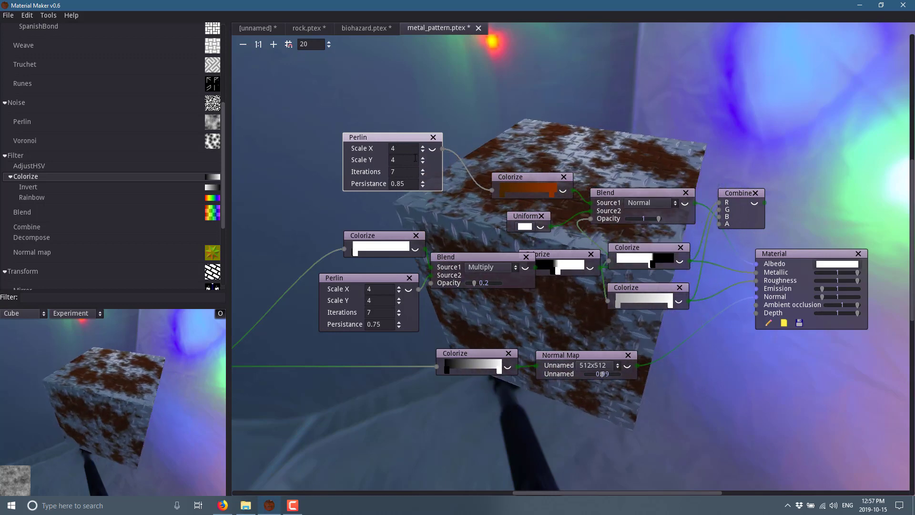
pyautogui.click(49, 15)
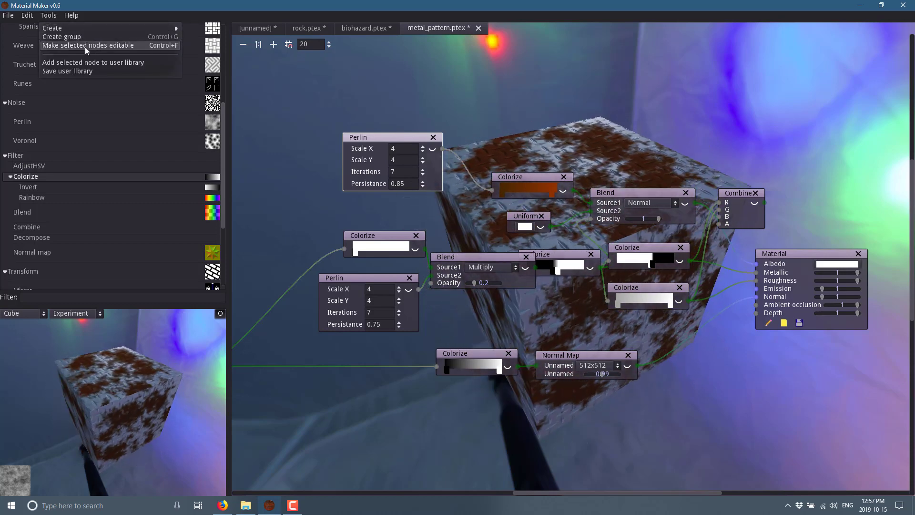
# - Make the top Perlin node editable and open its Node Editor, moved aside from the graph
pyautogui.click(385, 133)
pyautogui.hotkey('ctrl', 'w')
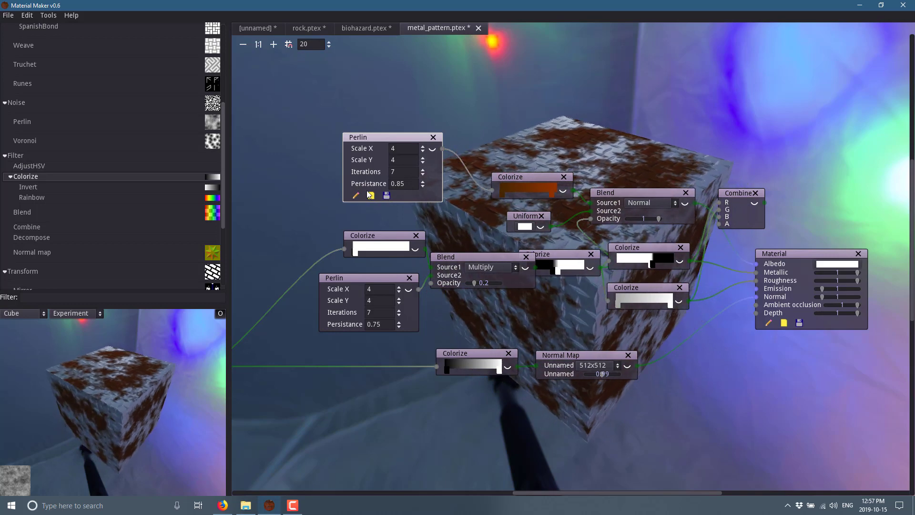
pyautogui.click(356, 196)
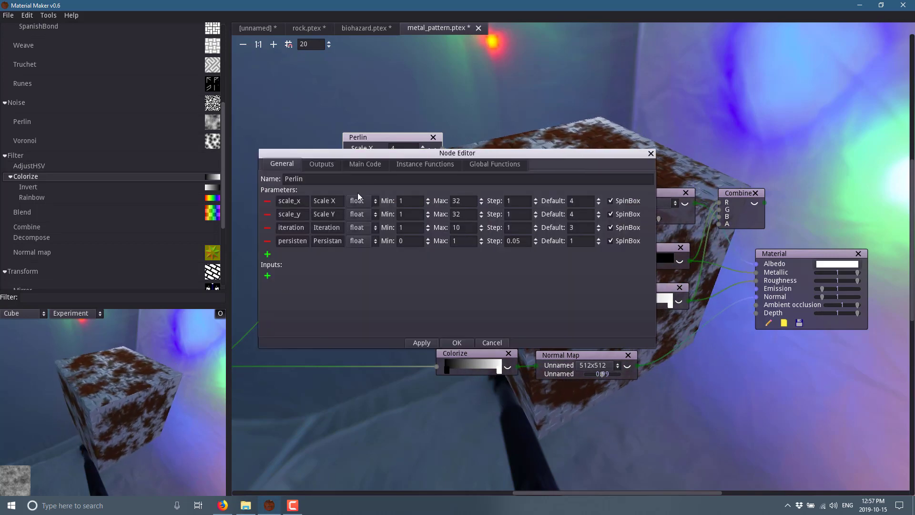
pyautogui.moveTo(410, 151); pyautogui.dragTo(559, 234)
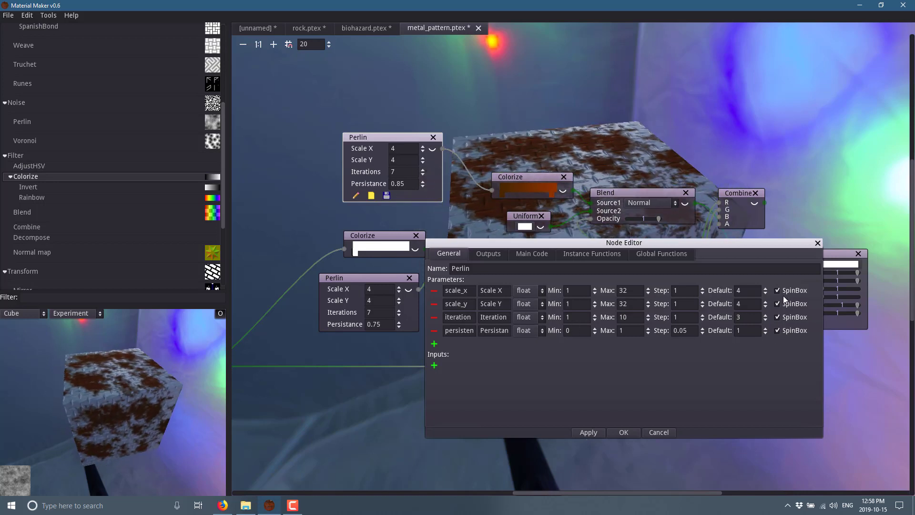
pyautogui.click(491, 254)
pyautogui.click(528, 253)
# - Keep GreyScale as the Perlin node's output type in the Outputs tab
pyautogui.click(487, 253)
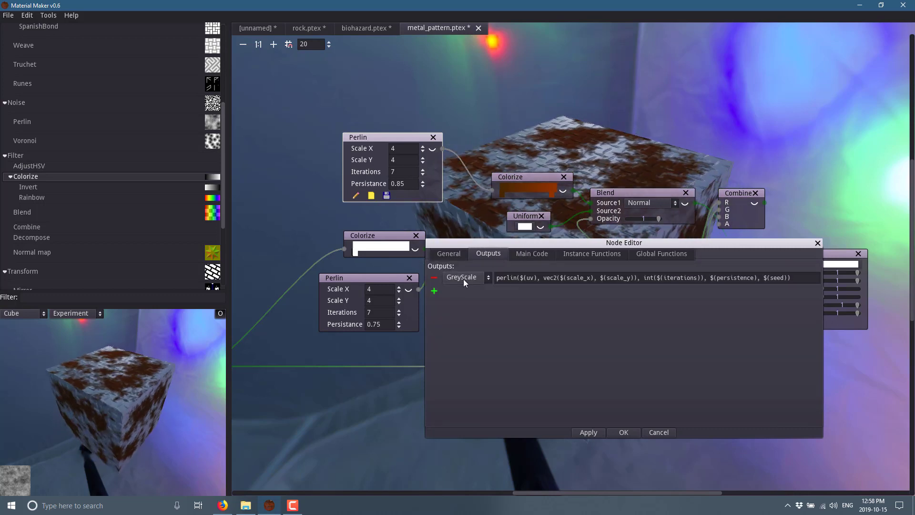
pyautogui.click(488, 280)
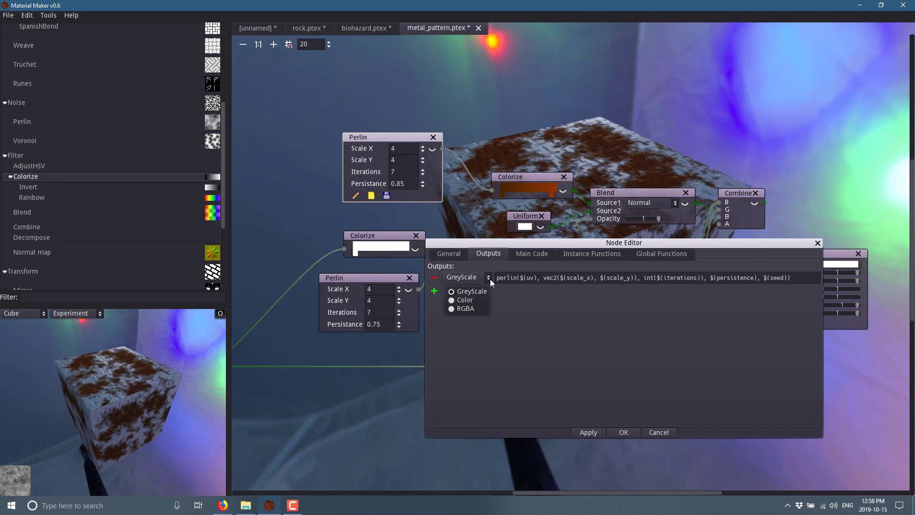
pyautogui.click(690, 329)
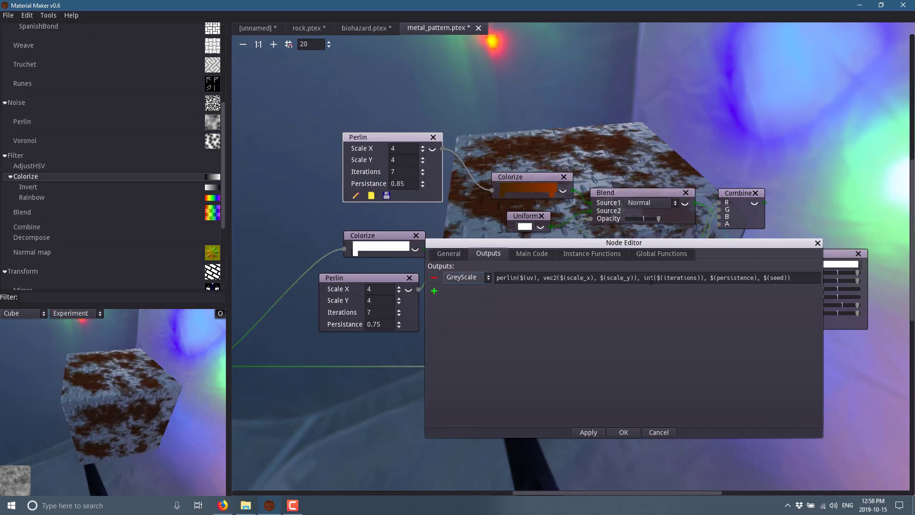
# - Show the perlin() global function code and reposition the Node Editor window
pyautogui.click(652, 253)
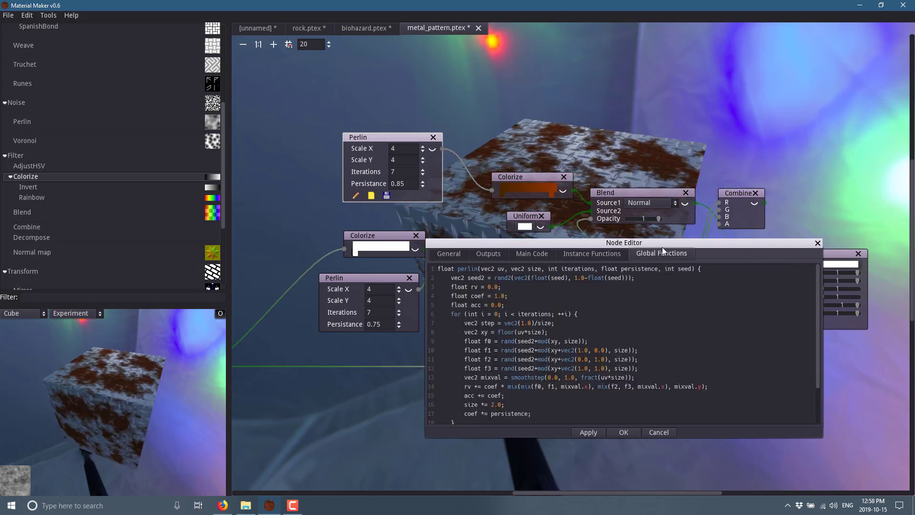
pyautogui.moveTo(674, 240); pyautogui.dragTo(630, 110)
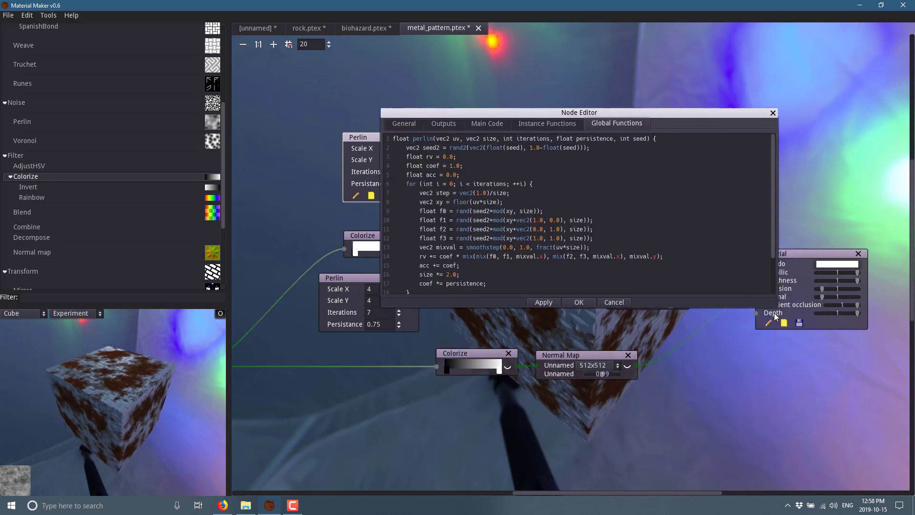
pyautogui.scroll(-2, 587, 243)
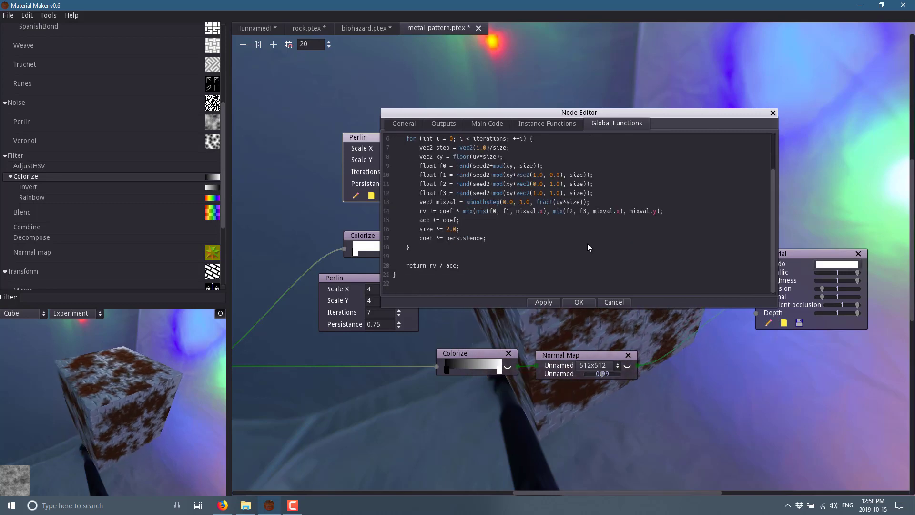
pyautogui.scroll(2, 588, 243)
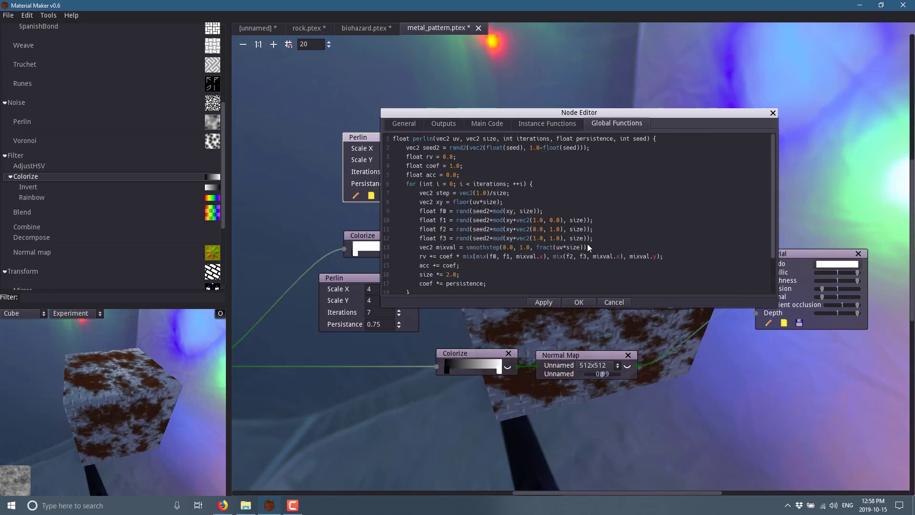
pyautogui.moveTo(626, 113); pyautogui.dragTo(648, 231)
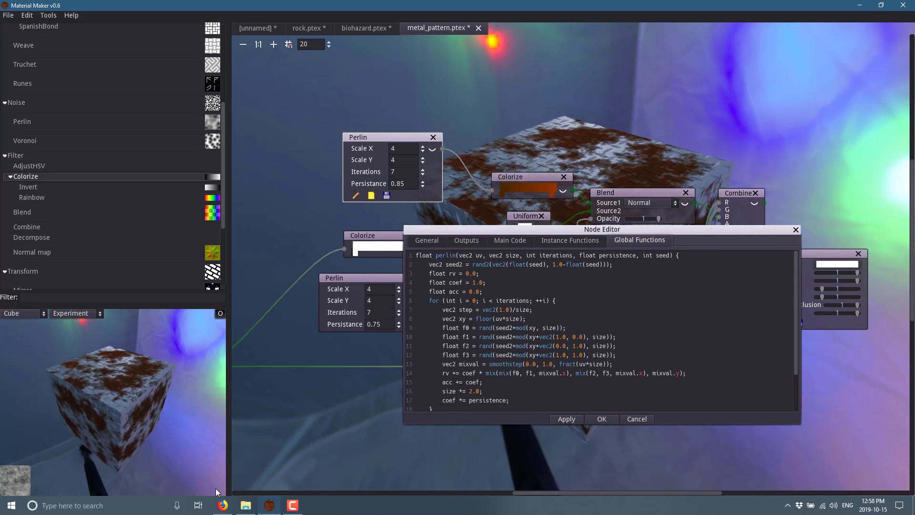
pyautogui.click(239, 506)
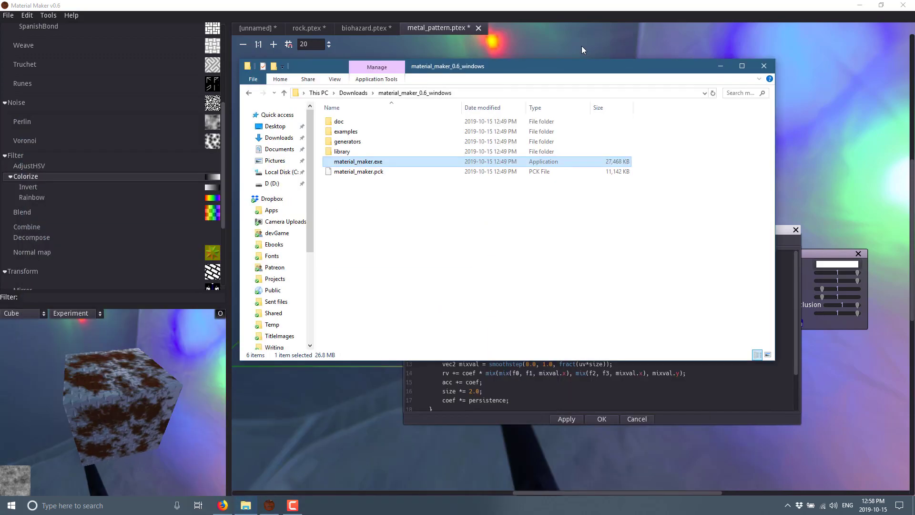
# - Locate perlin.mmg in the generators folder, then return to Material Maker
pyautogui.doubleClick(360, 117)
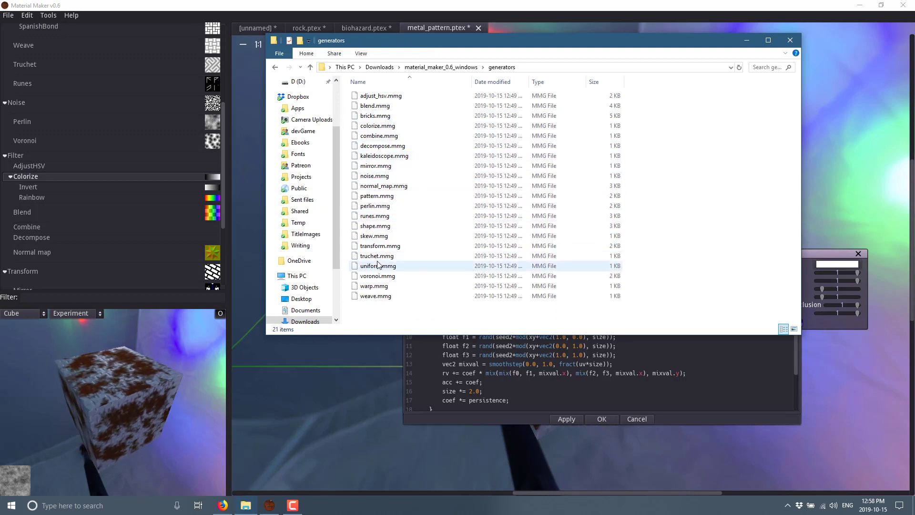
pyautogui.rightClick(374, 210)
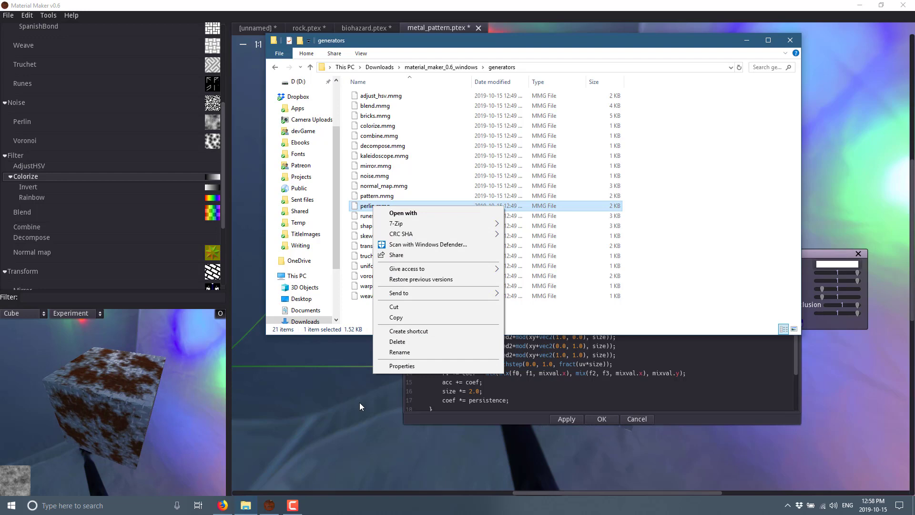
pyautogui.click(684, 47)
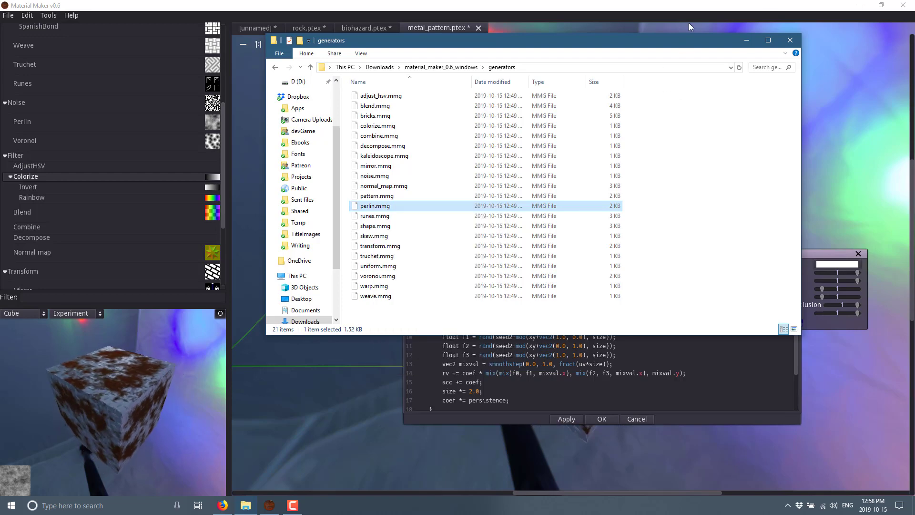
pyautogui.click(831, 152)
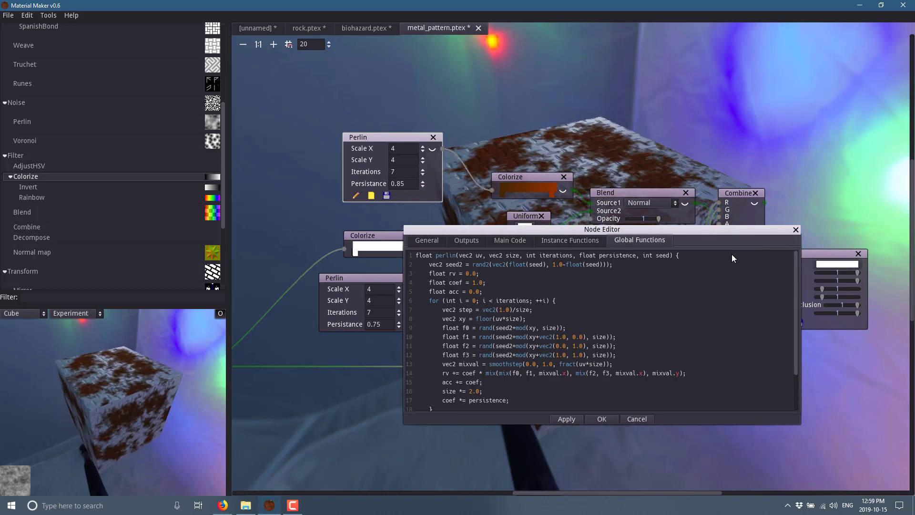
# - Review the Perlin node's General, Outputs, Main Code and Global Functions tabs, then close the editor
pyautogui.click(427, 240)
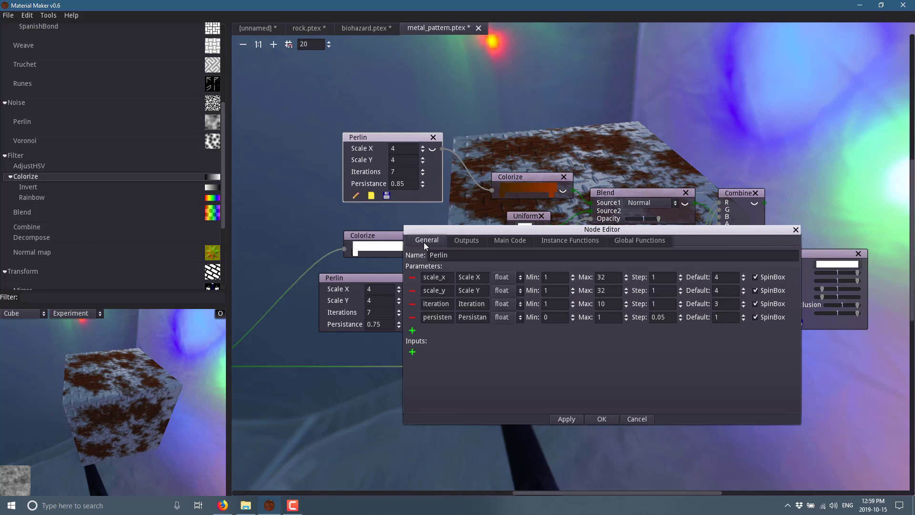
pyautogui.click(465, 241)
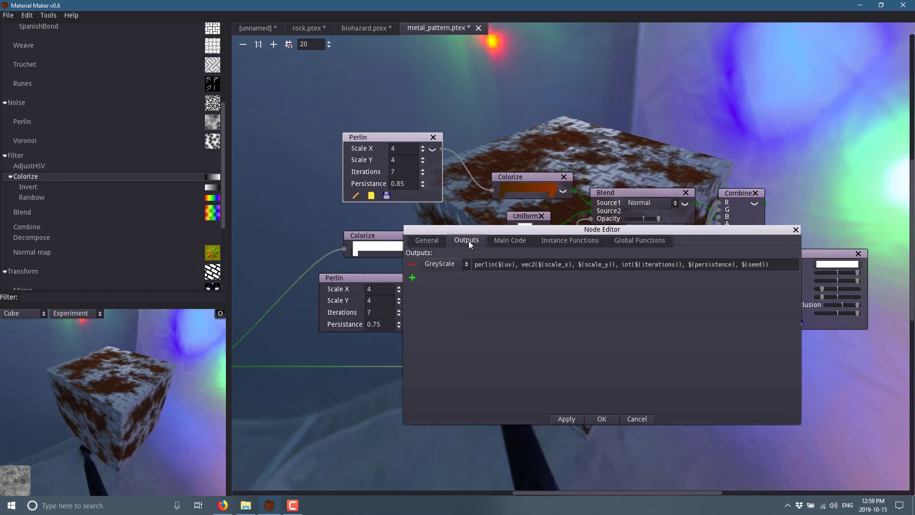
pyautogui.click(511, 242)
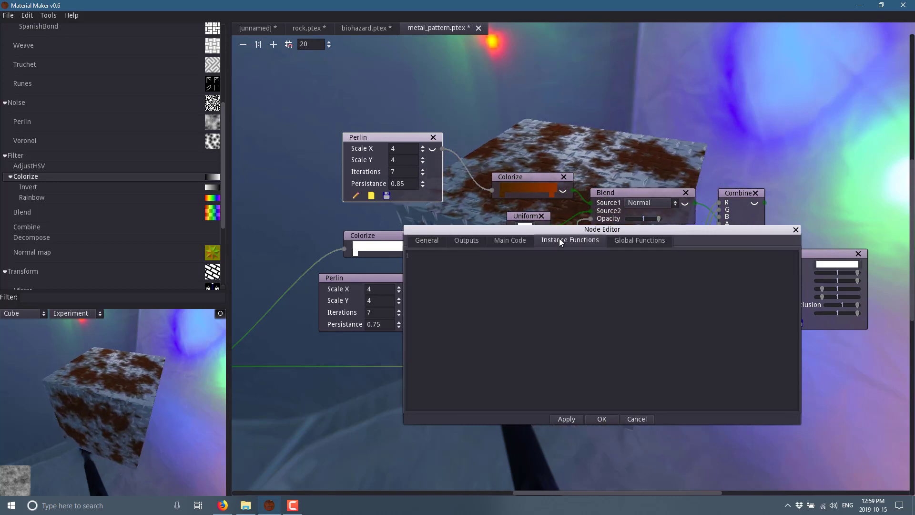
pyautogui.click(647, 241)
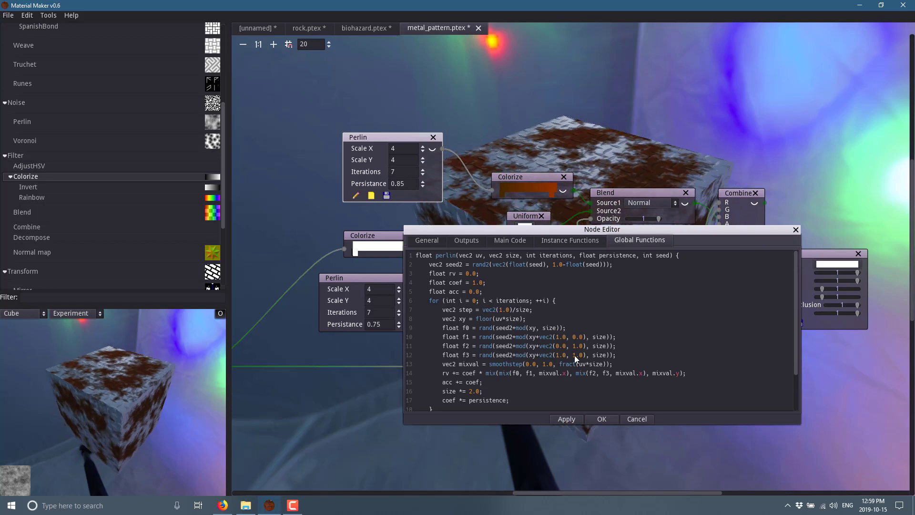
pyautogui.scroll(-2, 580, 334)
pyautogui.scroll(2, 580, 334)
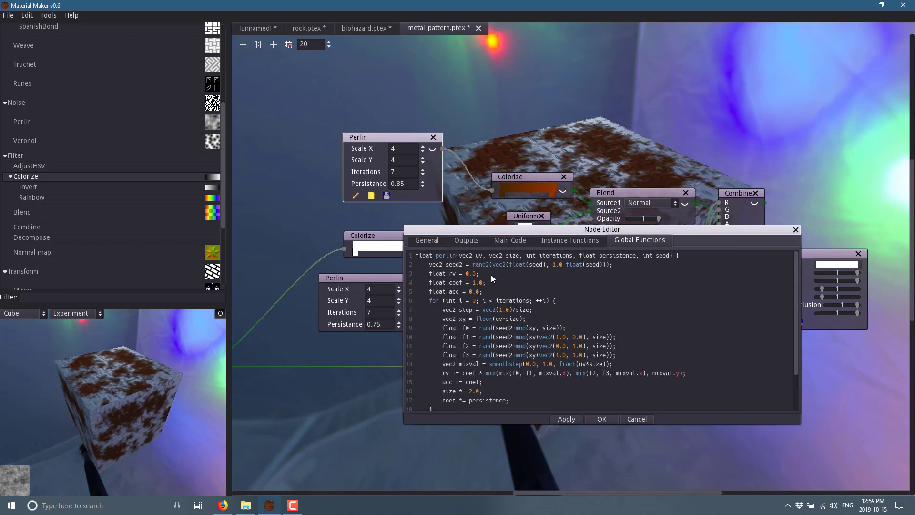
pyautogui.scroll(-2, 608, 323)
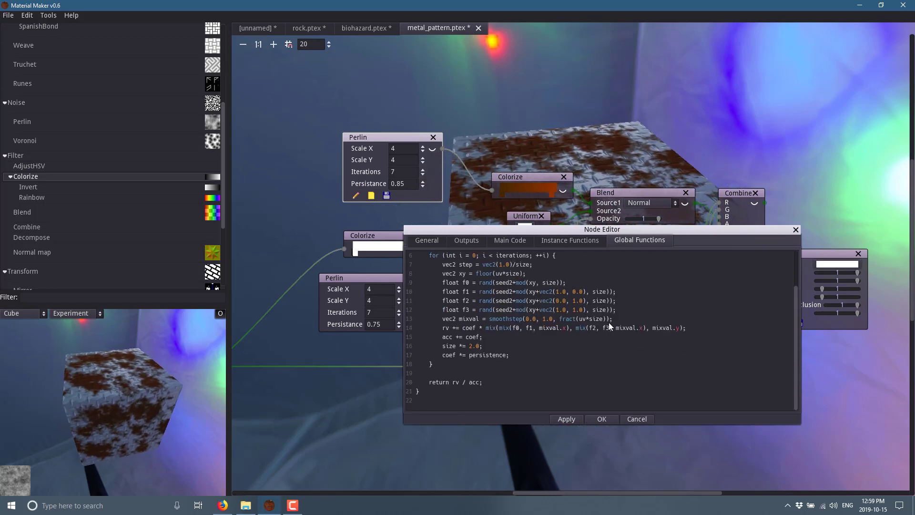
pyautogui.click(795, 229)
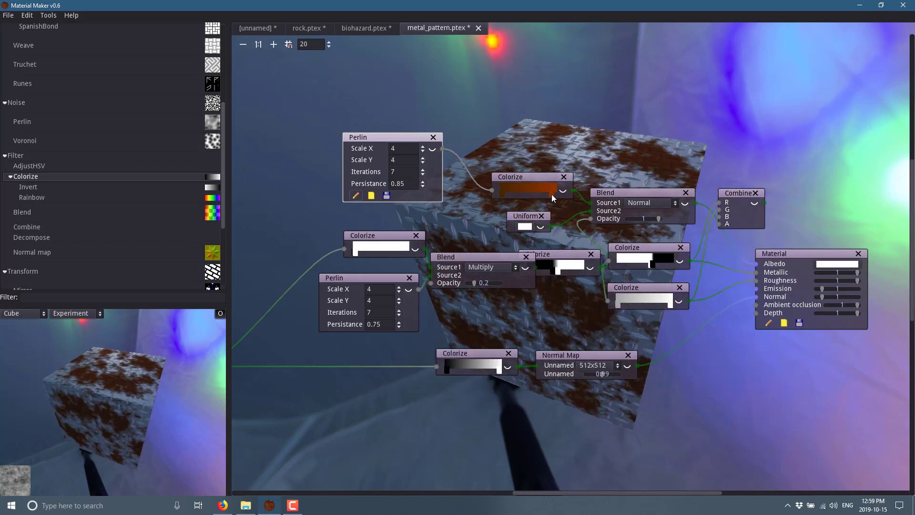
# - Recenter the node graph, dismiss the File menu, and bring File Explorer forward
pyautogui.scroll(5, 627, 158)
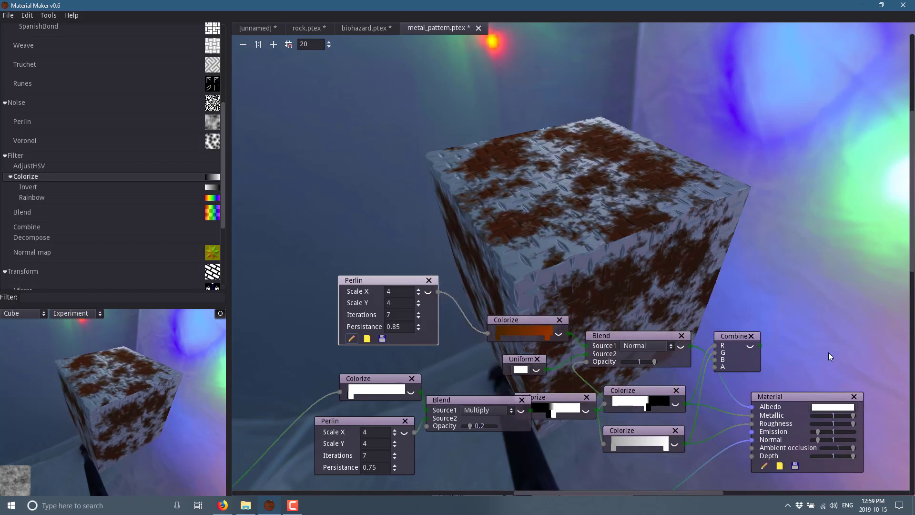
pyautogui.scroll(-4, 852, 162)
pyautogui.moveTo(853, 162); pyautogui.dragTo(811, 119, button='middle')
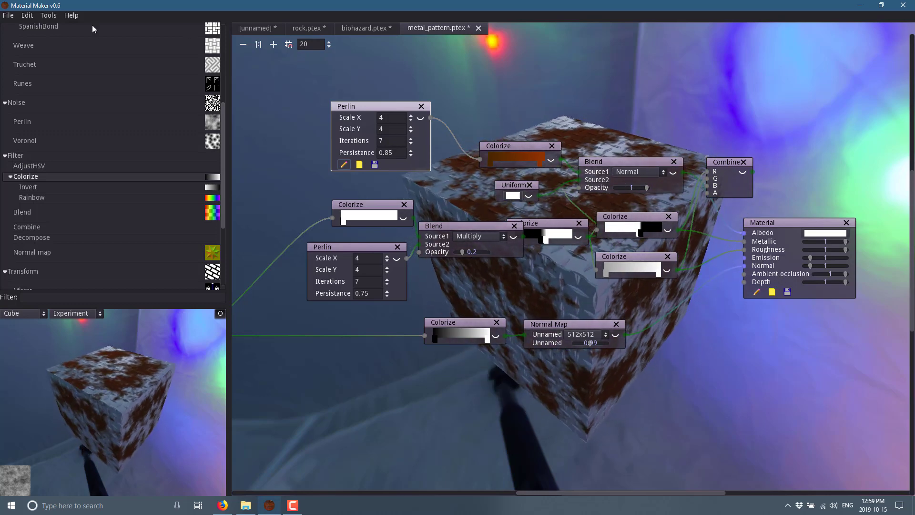
pyautogui.click(9, 15)
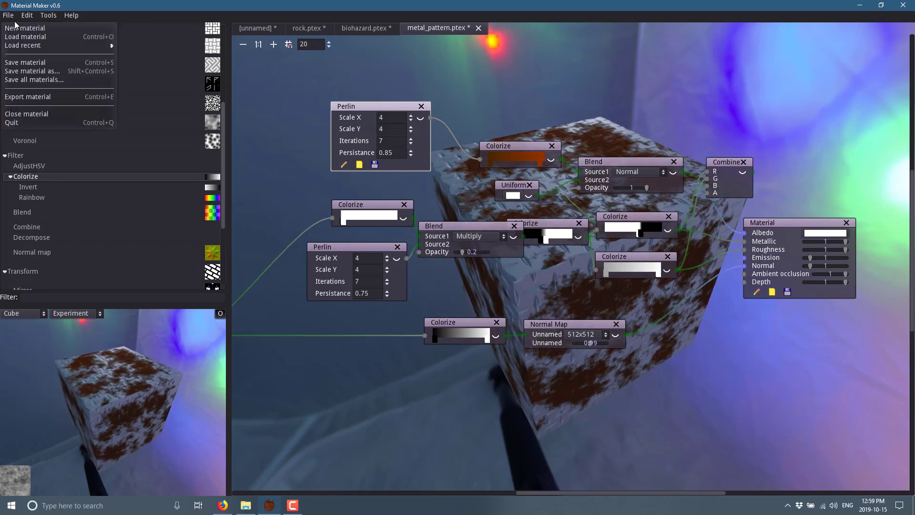
pyautogui.press('Escape')
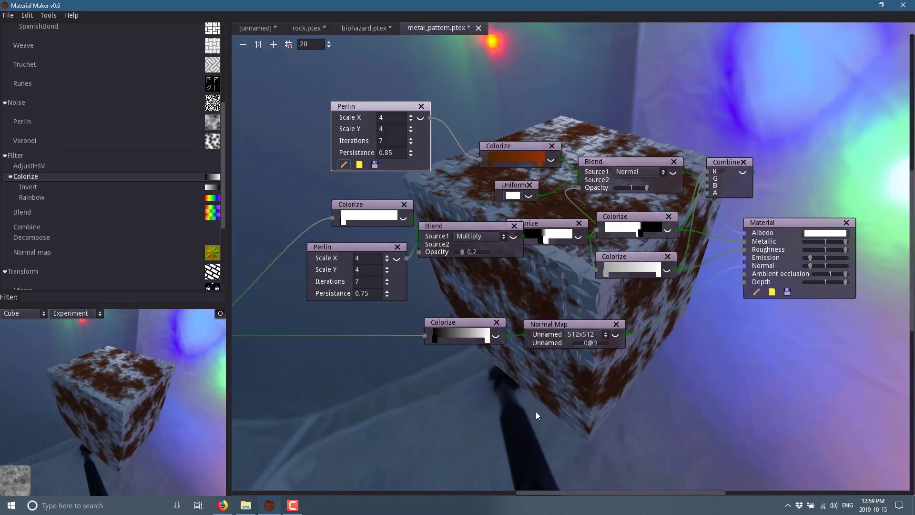
pyautogui.click(246, 505)
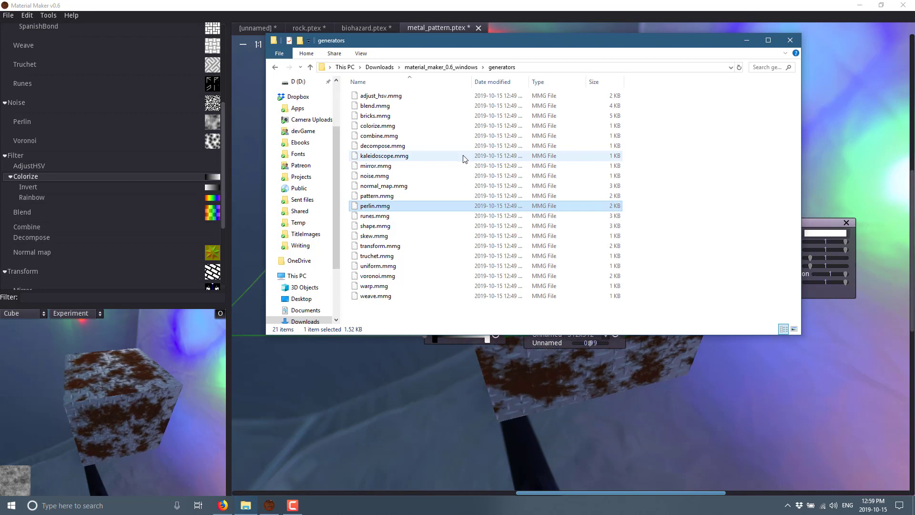
# - Open metal_pattern_albedo.png from the examples folder in the image viewer
pyautogui.click(468, 67)
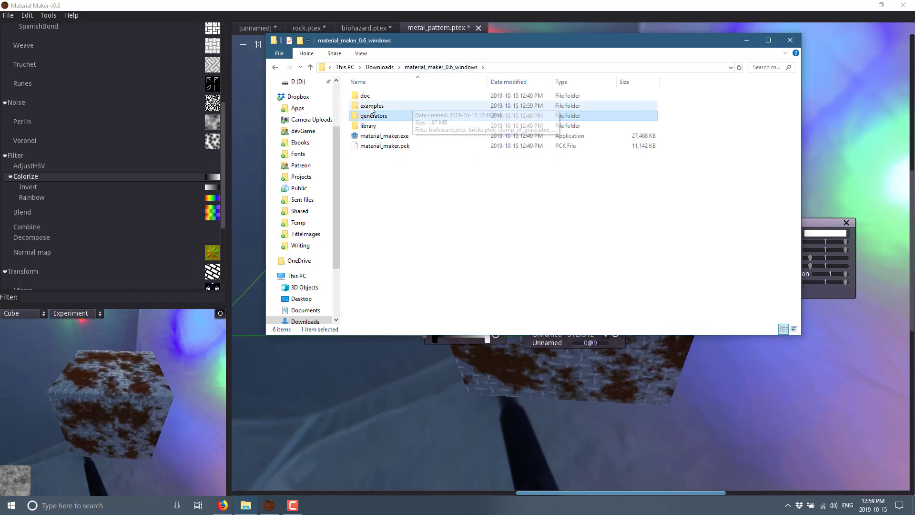
pyautogui.doubleClick(376, 106)
pyautogui.scroll(-1, 477, 181)
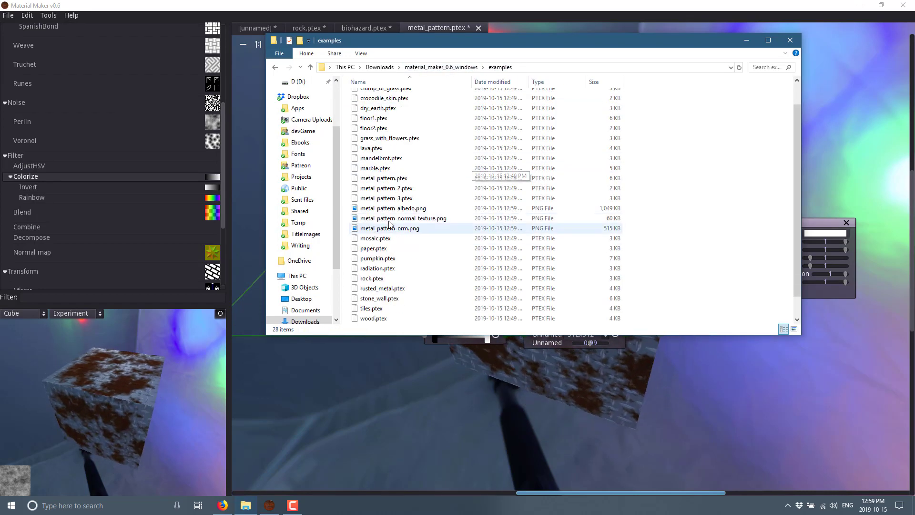
pyautogui.click(393, 208)
pyautogui.keyDown('shift'); pyautogui.click(402, 229); pyautogui.keyUp('shift')
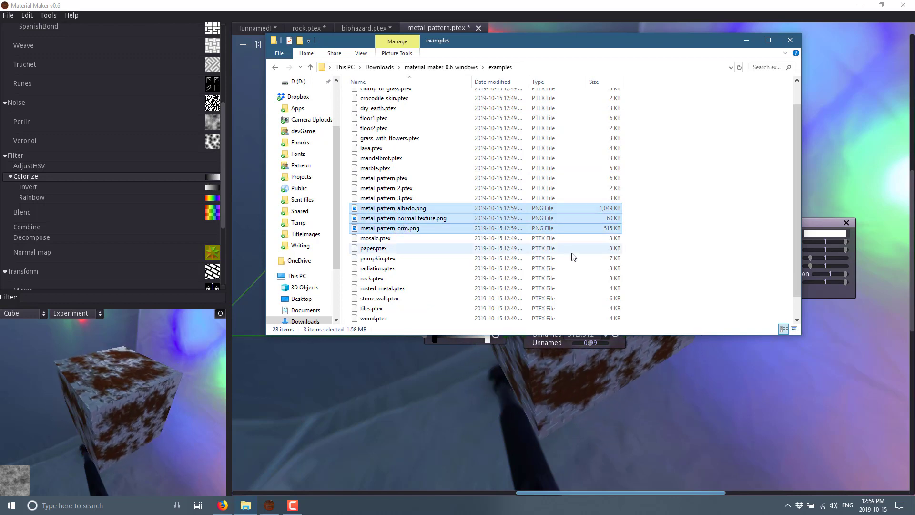
pyautogui.click(368, 210)
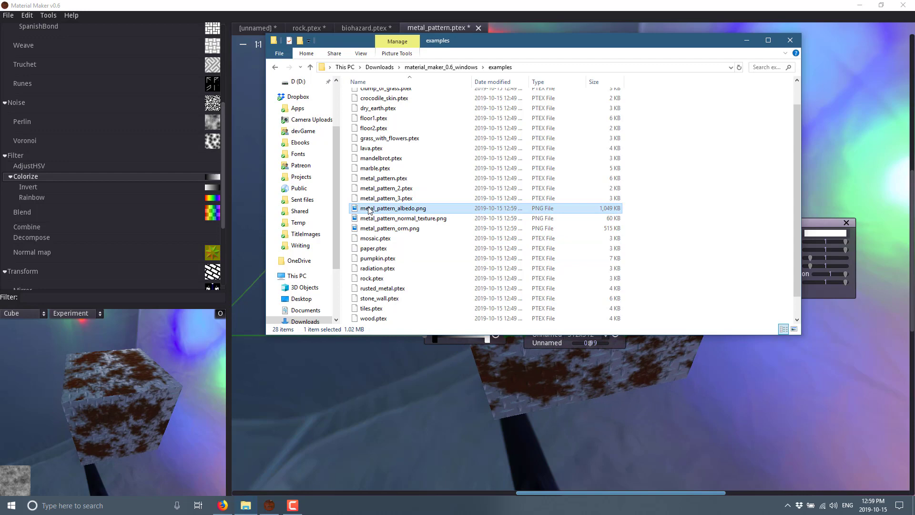
pyautogui.doubleClick(368, 210)
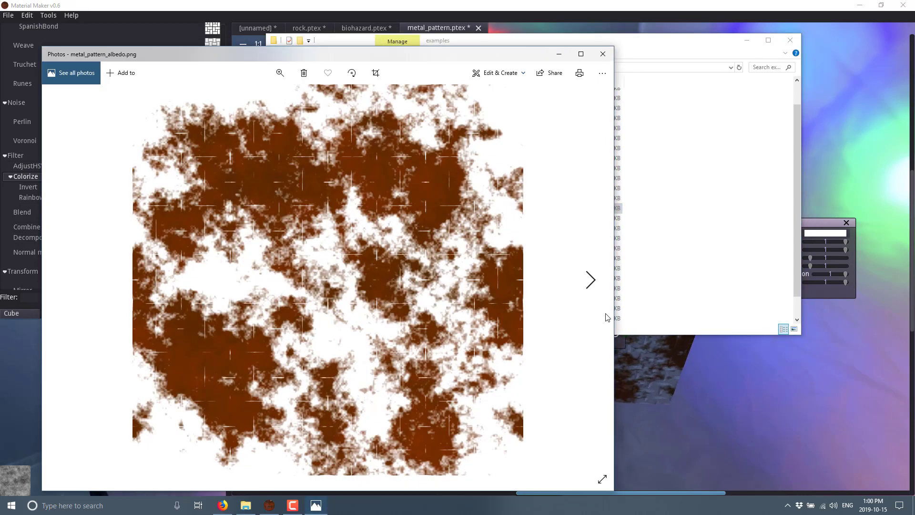
# - Step from the albedo to the normal and ORM textures in Photos
pyautogui.click(589, 281)
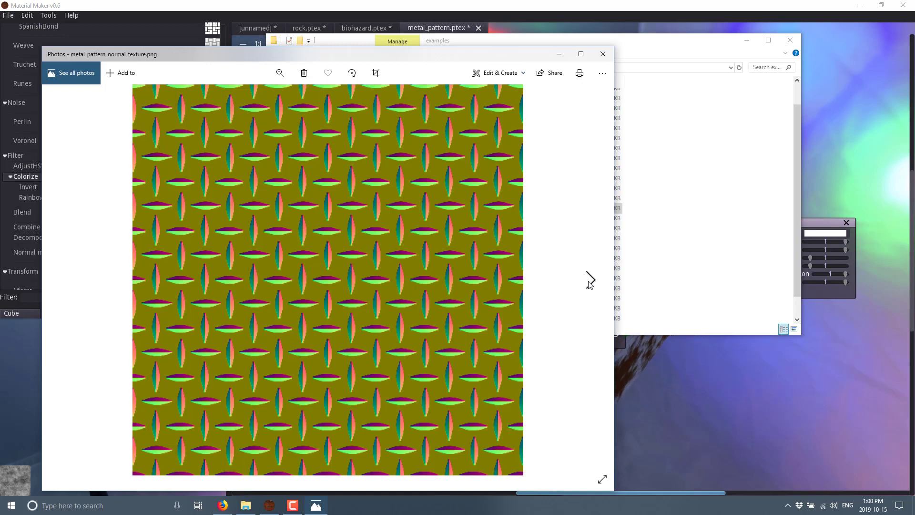
pyautogui.click(590, 281)
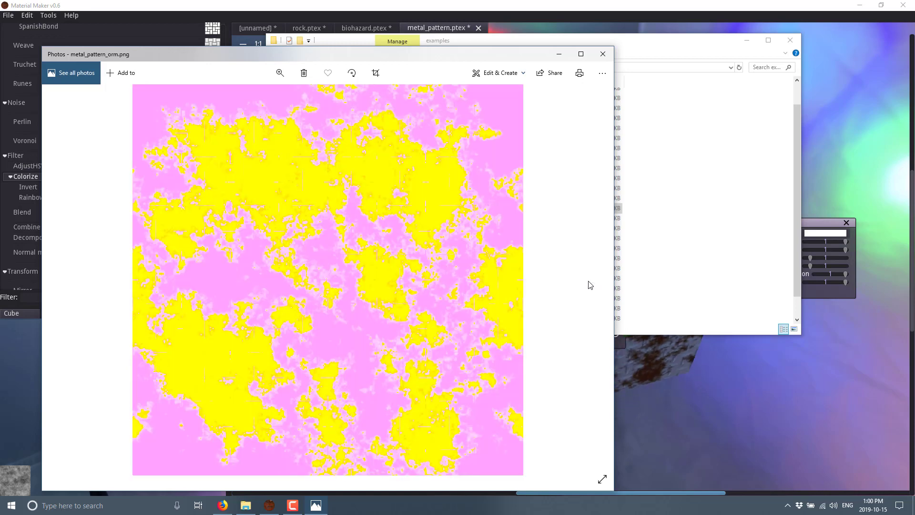
pyautogui.click(828, 211)
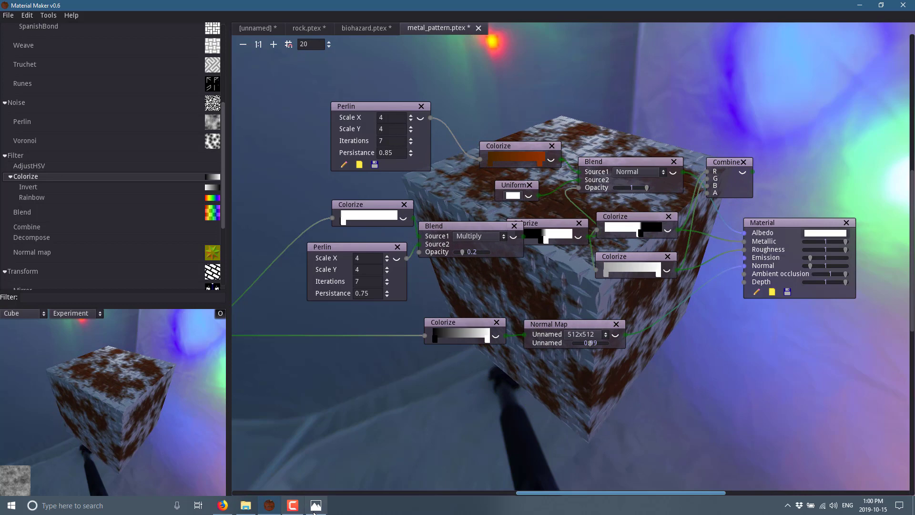
# - Flip back and forth through the albedo, normal and ORM textures, then close Photos
pyautogui.hotkey('alt', 'Tab')
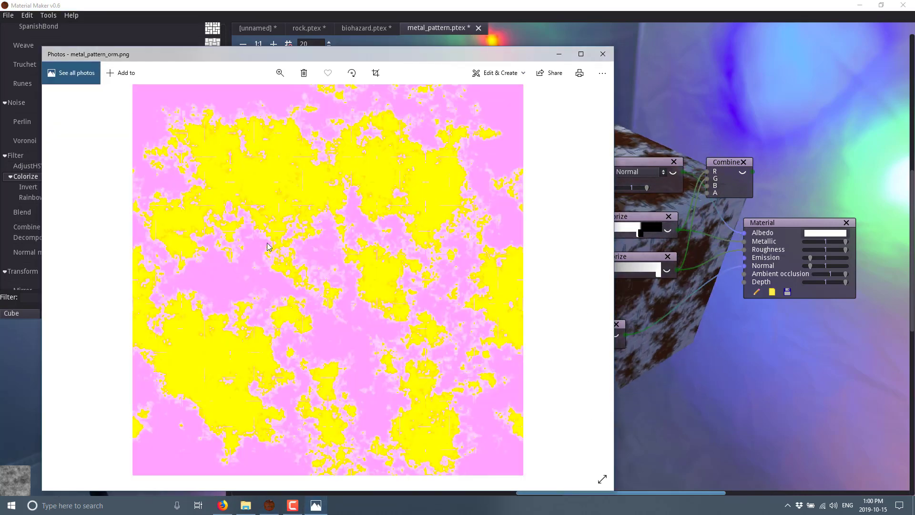
pyautogui.press('Left')
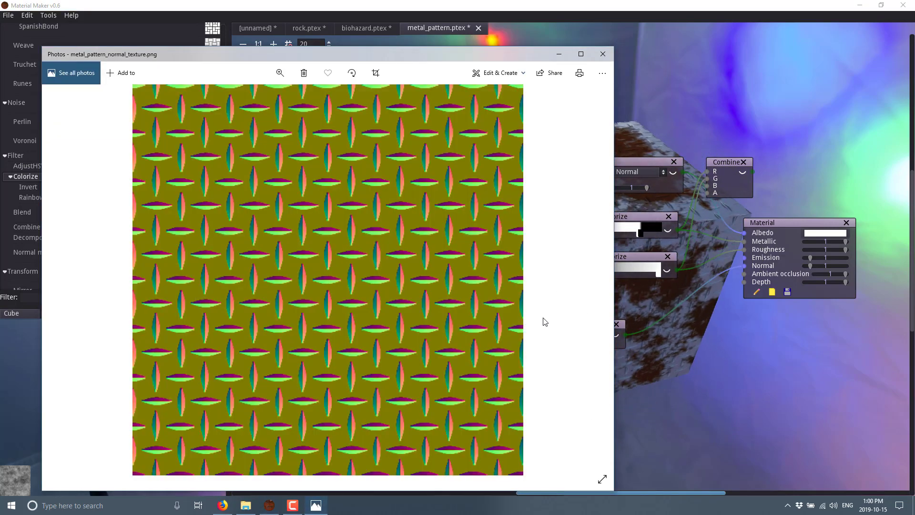
pyautogui.press('Right')
pyautogui.press('Left')
pyautogui.press('Left')
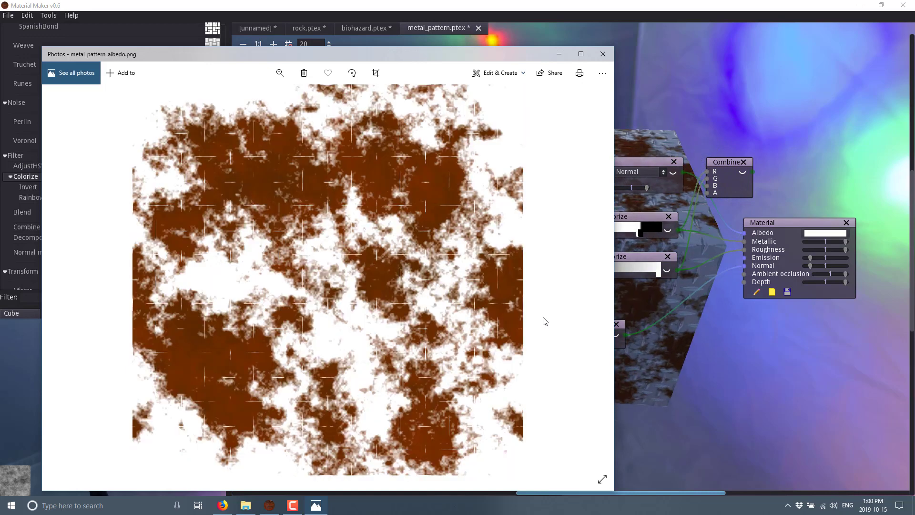
pyautogui.press('Right')
pyautogui.press('Right')
pyautogui.press('Left')
pyautogui.press('Left')
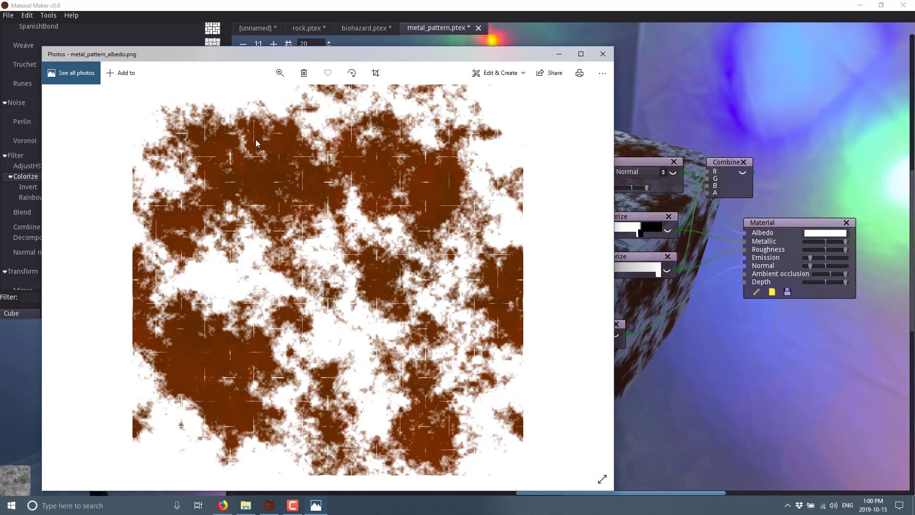
pyautogui.click(603, 54)
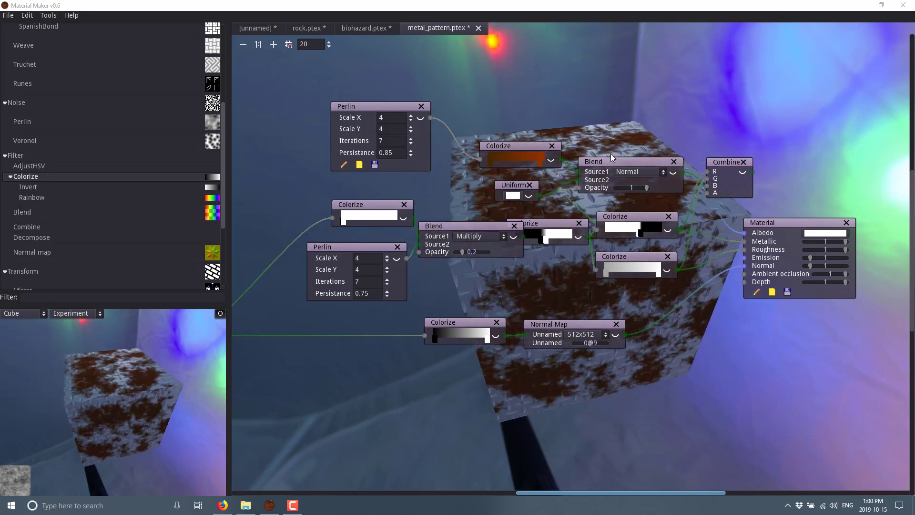
pyautogui.click(8, 15)
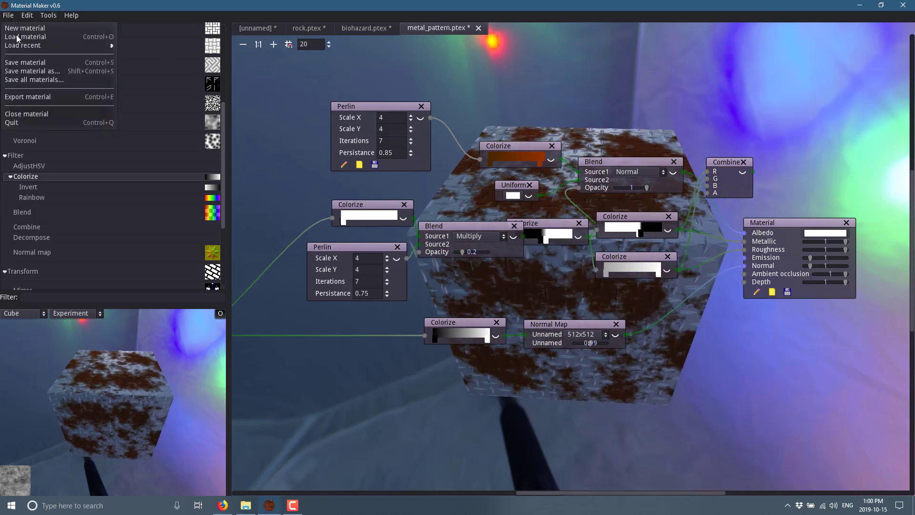
pyautogui.click(46, 79)
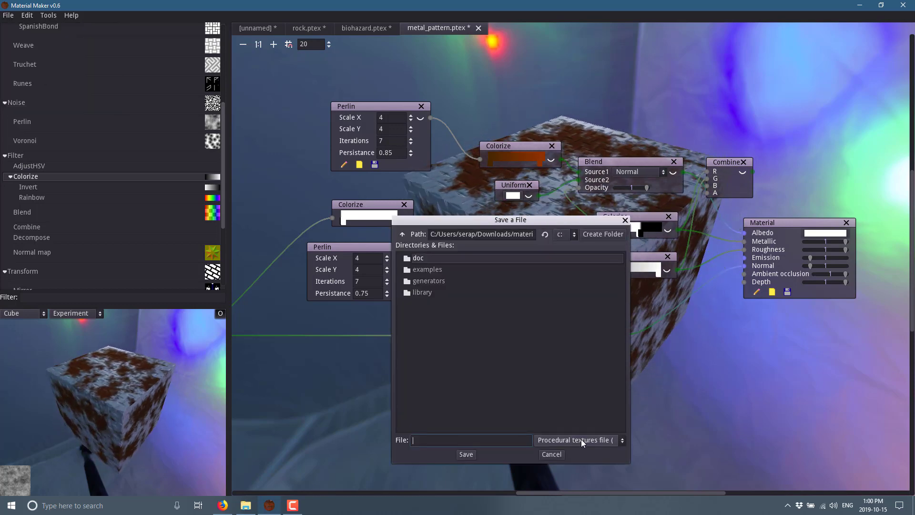
pyautogui.click(553, 455)
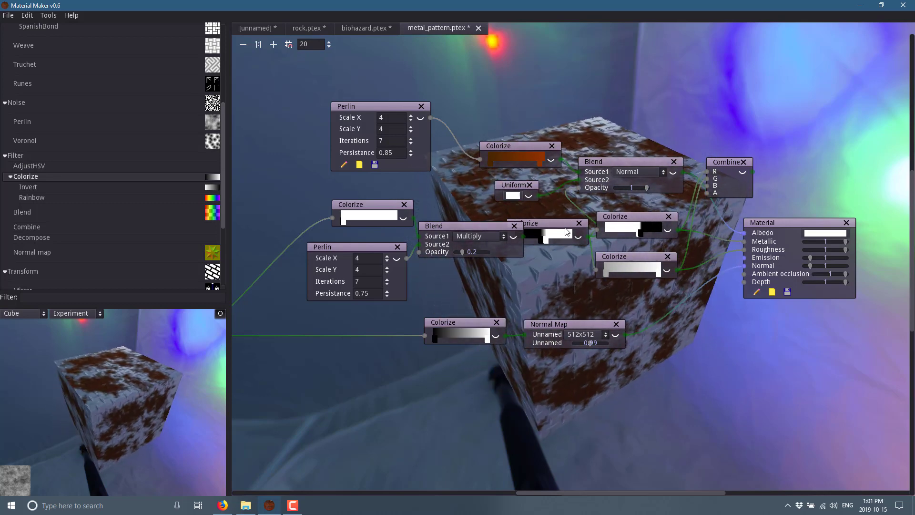
pyautogui.scroll(5, 67, 231)
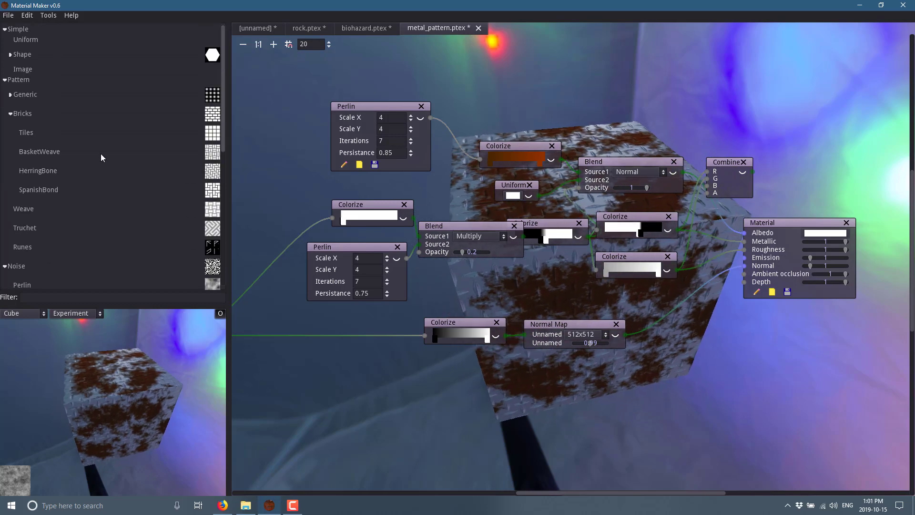
pyautogui.scroll(-3, 72, 90)
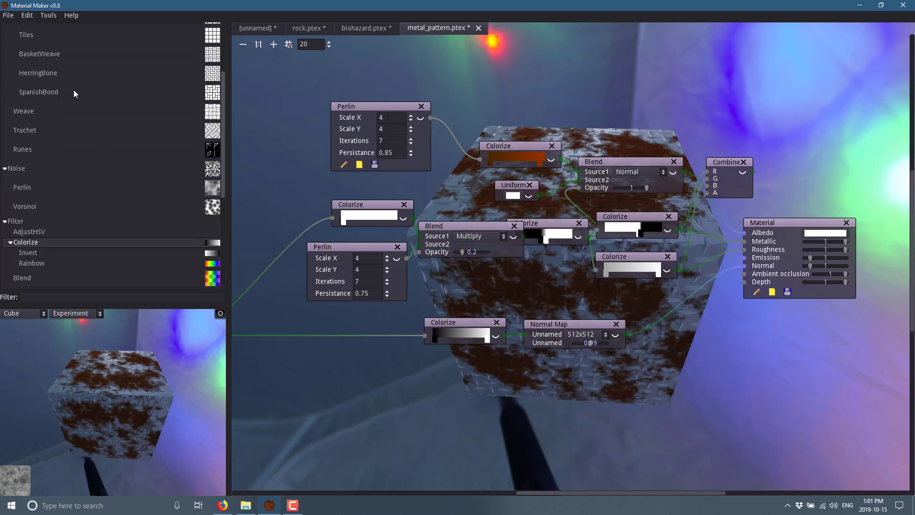
pyautogui.scroll(-3, 73, 90)
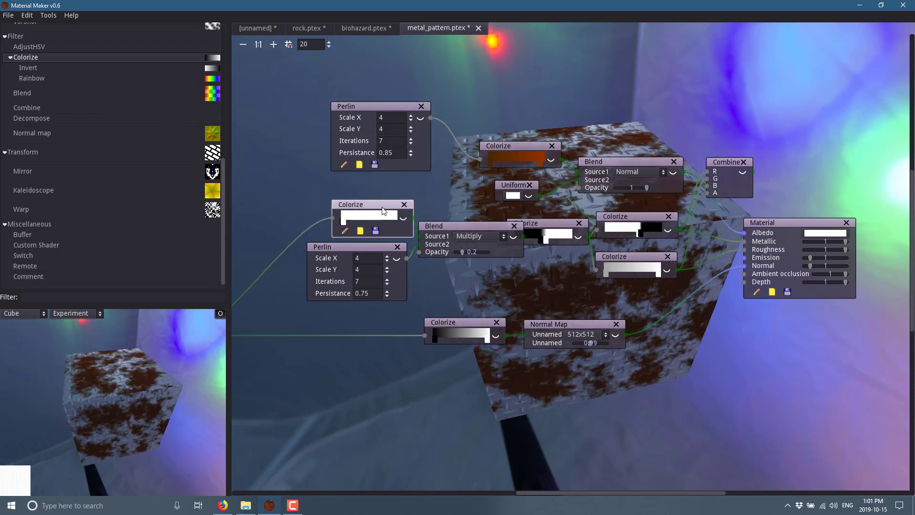
pyautogui.click(343, 231)
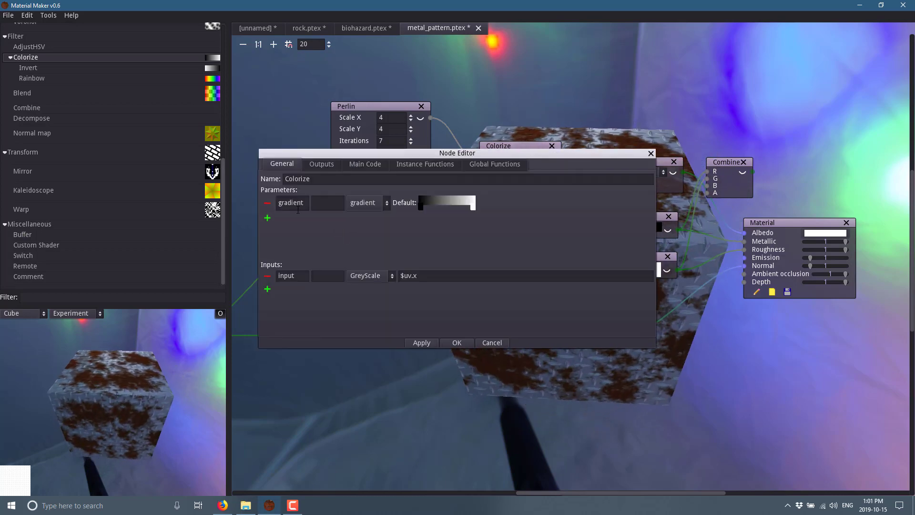
pyautogui.click(322, 165)
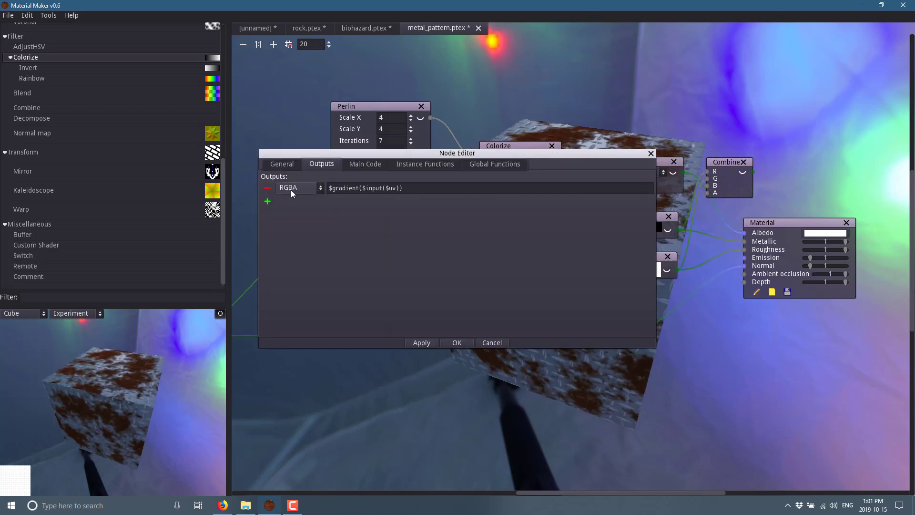
pyautogui.click(470, 168)
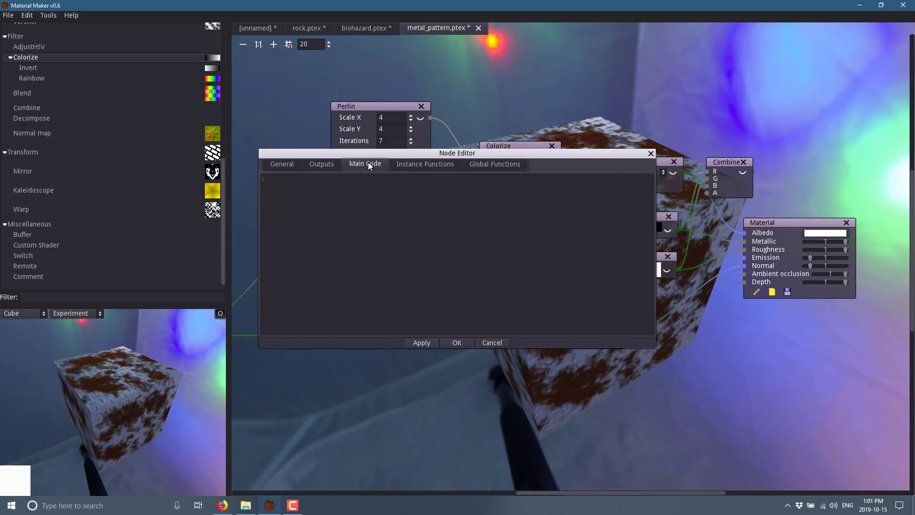
pyautogui.click(328, 163)
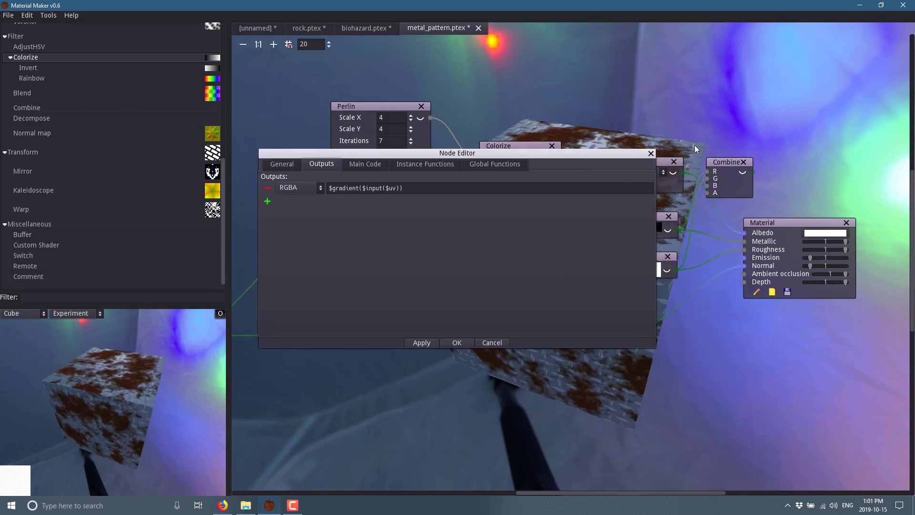
pyautogui.click(651, 153)
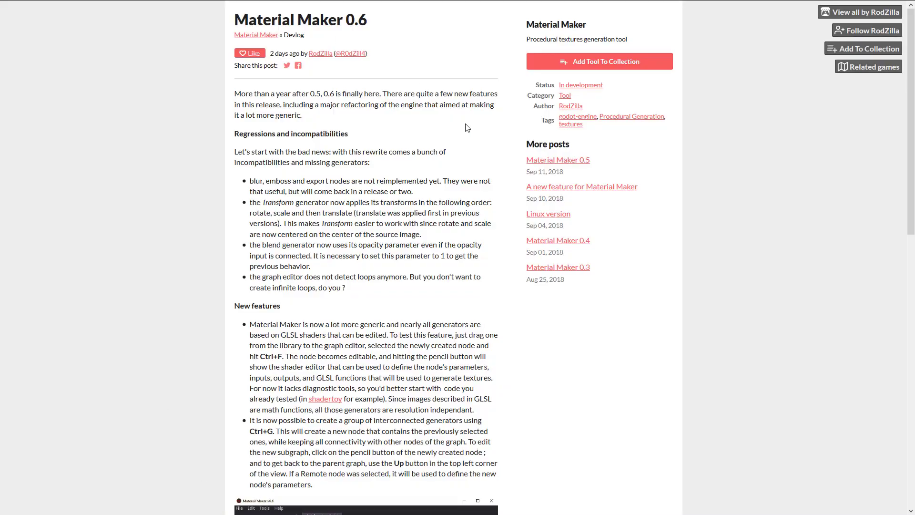
# - Switch from the itch.io devlog tab to the godot-procedural-textures GitHub repository tab
pyautogui.moveTo(448, 3)
pyautogui.hotkey('ctrl', 'Tab')
pyautogui.scroll(5, 643, 380)
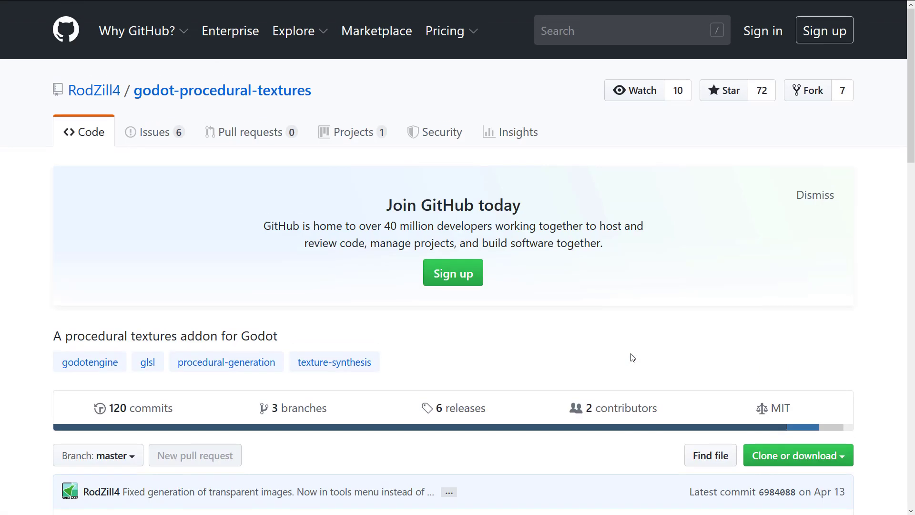
pyautogui.scroll(-2, 633, 358)
pyautogui.scroll(-2, 552, 295)
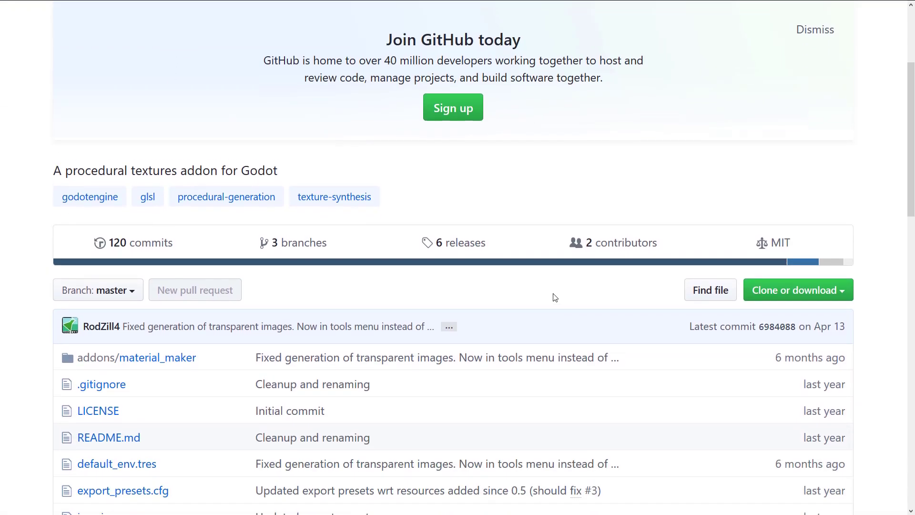
pyautogui.scroll(-2, 551, 295)
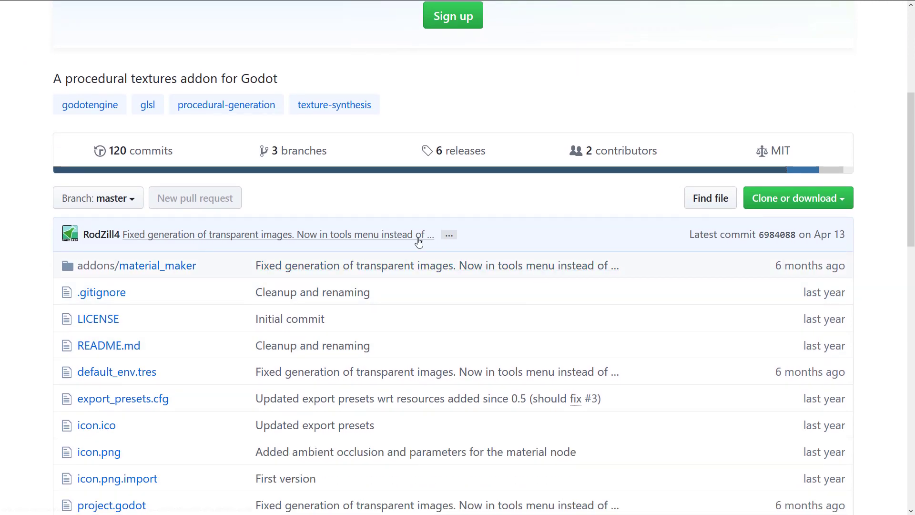
pyautogui.scroll(-2, 419, 243)
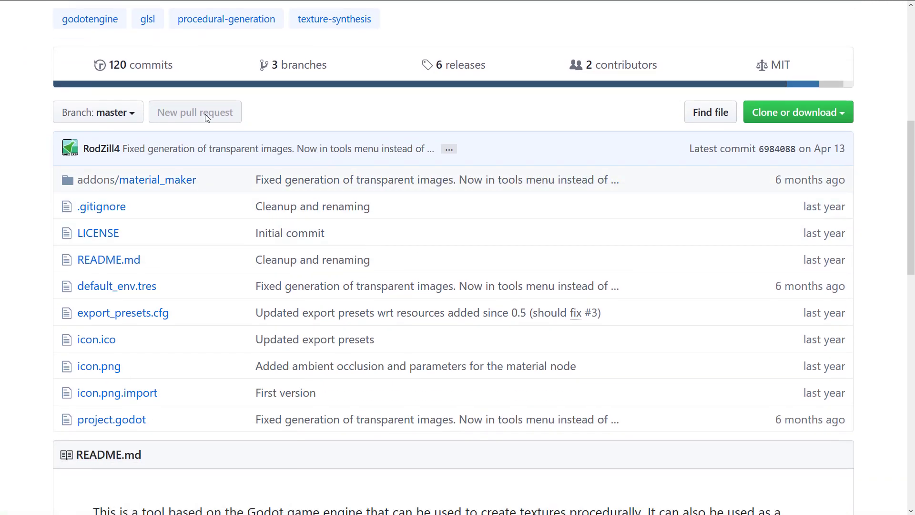
pyautogui.scroll(2, 338, 164)
pyautogui.click(437, 156)
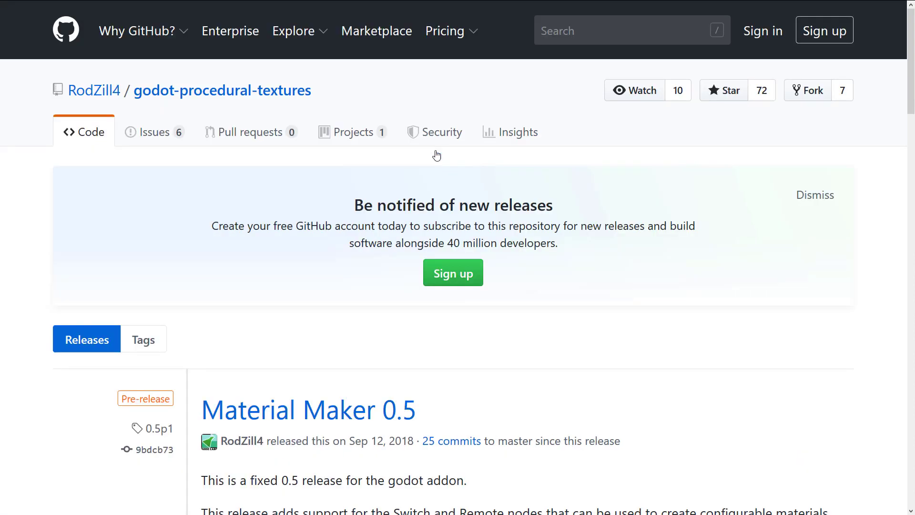
pyautogui.scroll(-3, 409, 316)
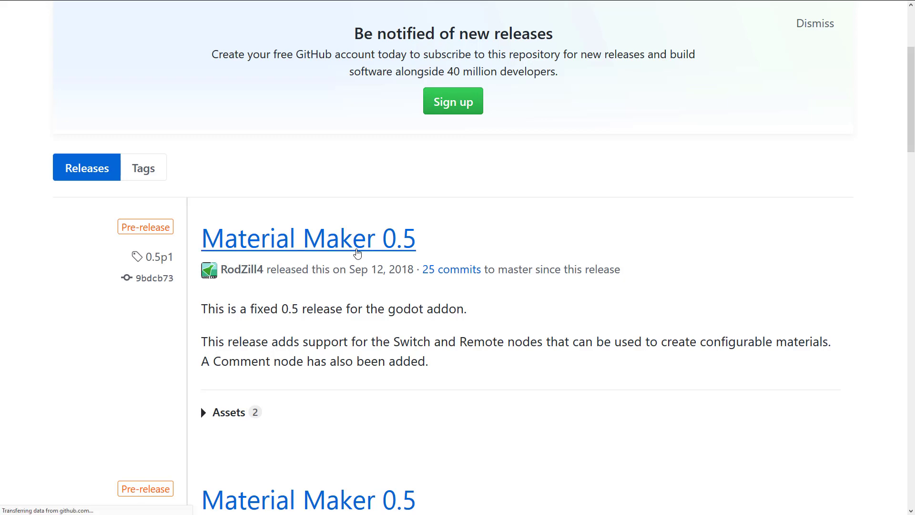
pyautogui.hotkey('alt', 'Left')
pyautogui.click(118, 207)
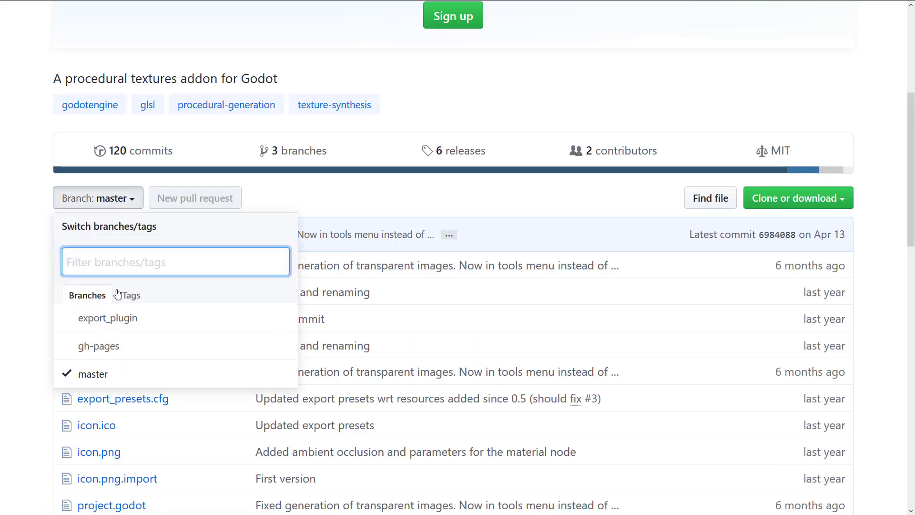
pyautogui.click(94, 319)
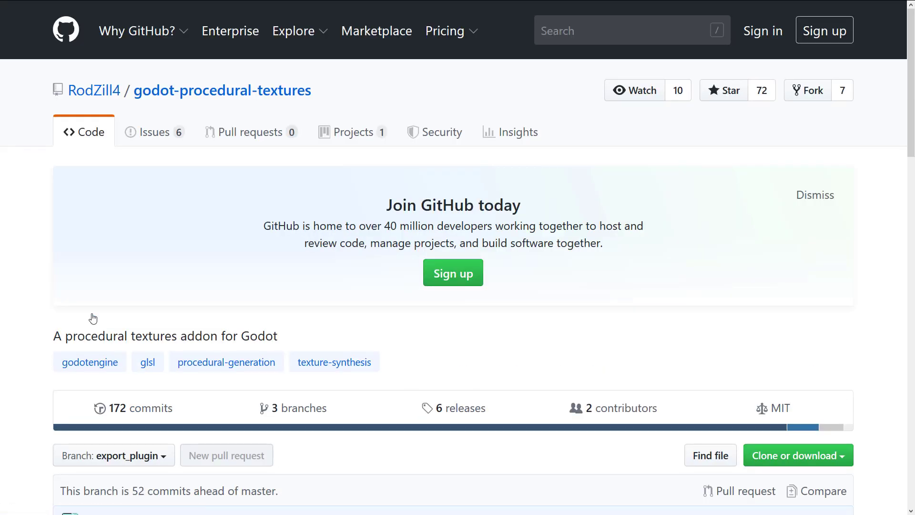
pyautogui.scroll(-3, 253, 296)
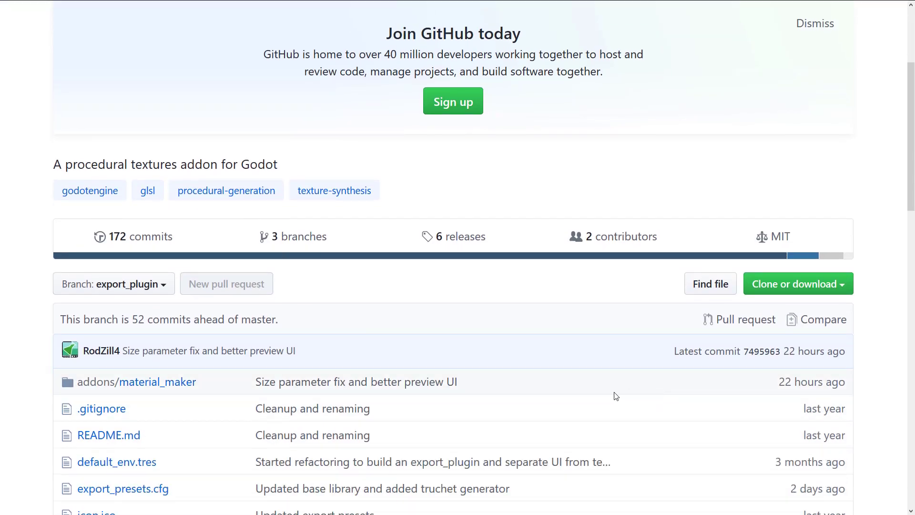
pyautogui.scroll(-5, 556, 311)
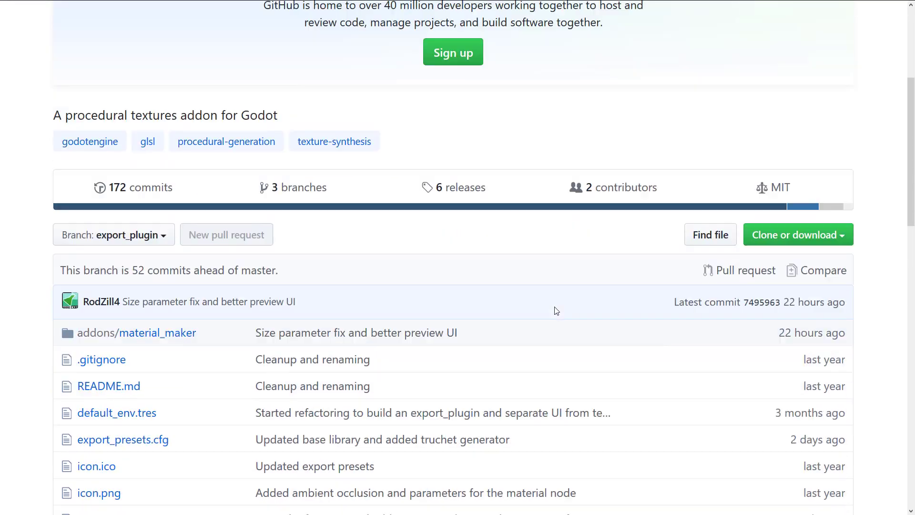
pyautogui.scroll(-9, 554, 287)
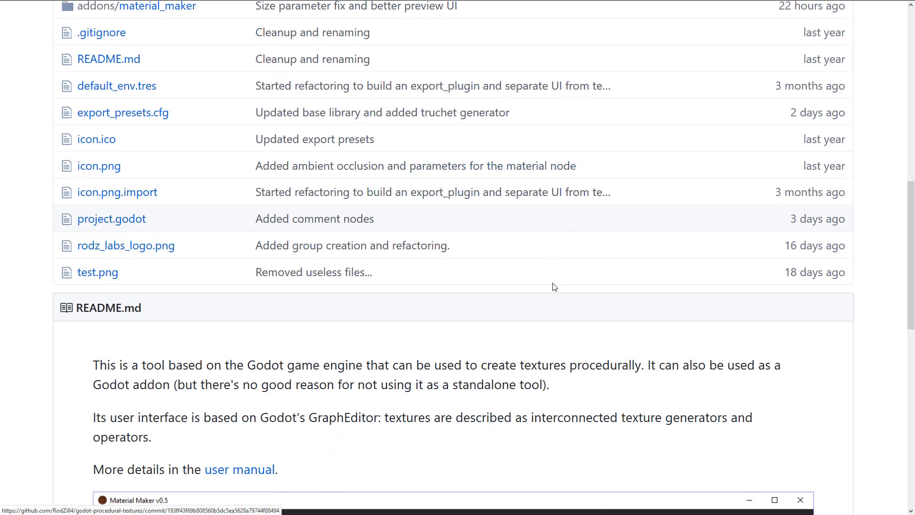
pyautogui.scroll(-8, 555, 287)
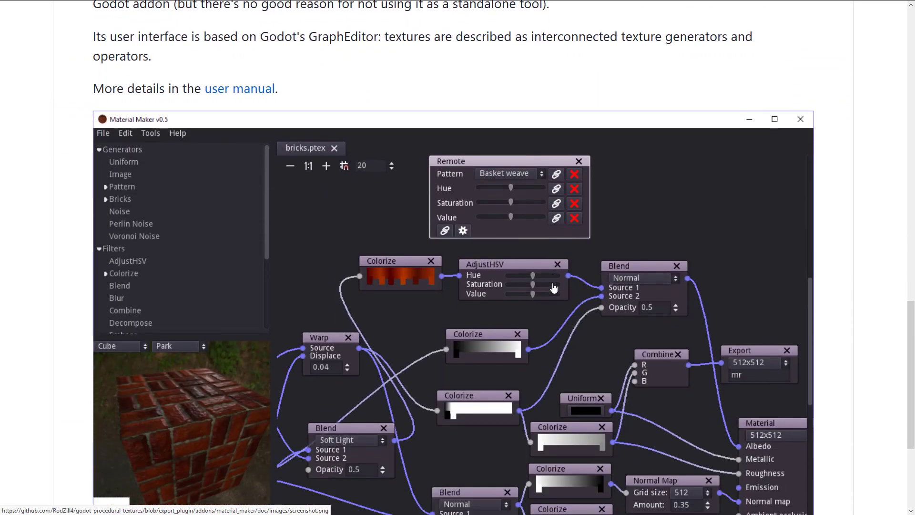
pyautogui.scroll(15, 556, 288)
pyautogui.scroll(10, 556, 287)
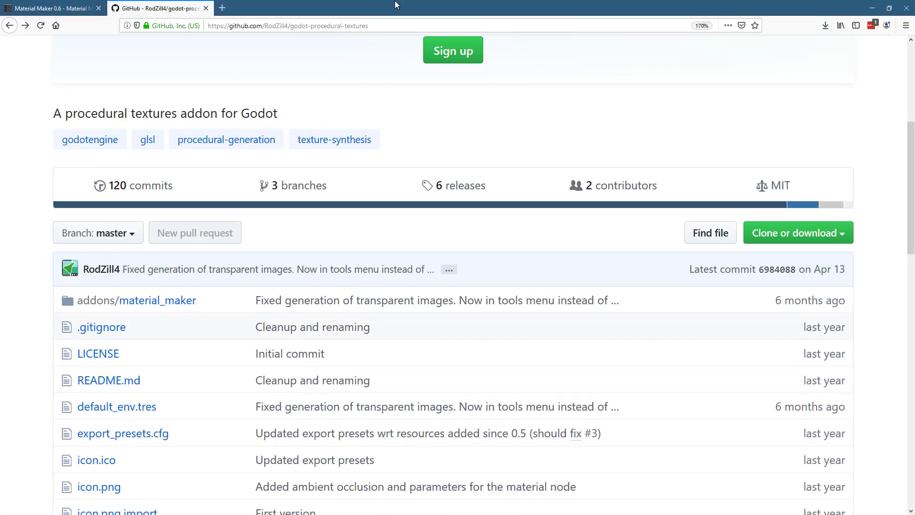
# - Switch the repository view to the export_plugin branch
pyautogui.scroll(-2, 176, 232)
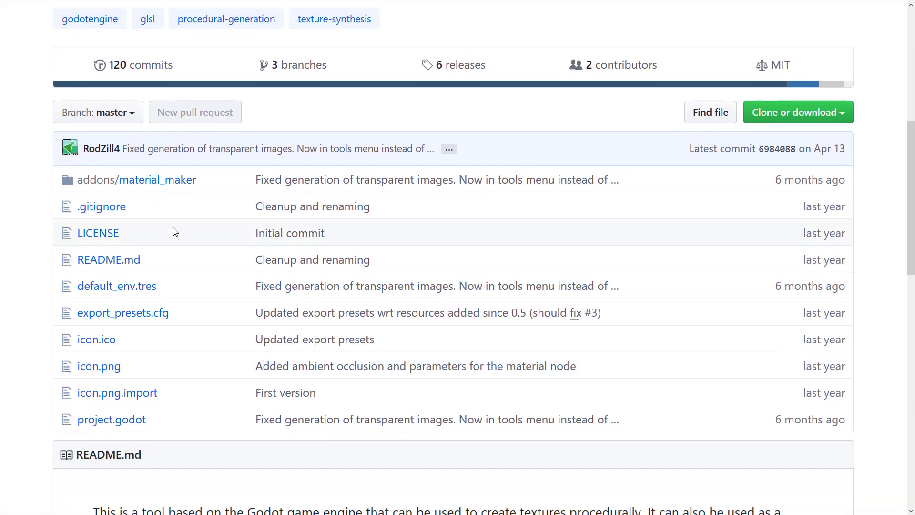
pyautogui.click(133, 112)
pyautogui.click(118, 228)
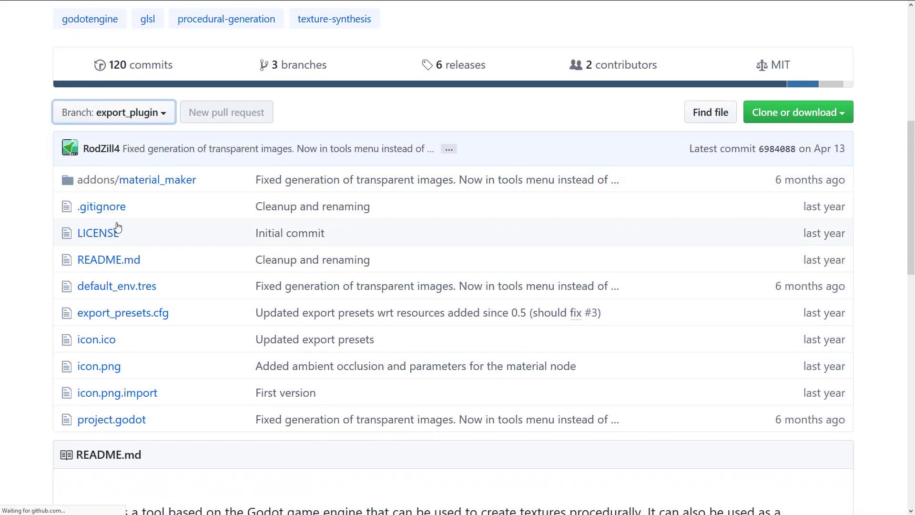
pyautogui.scroll(-6, 305, 324)
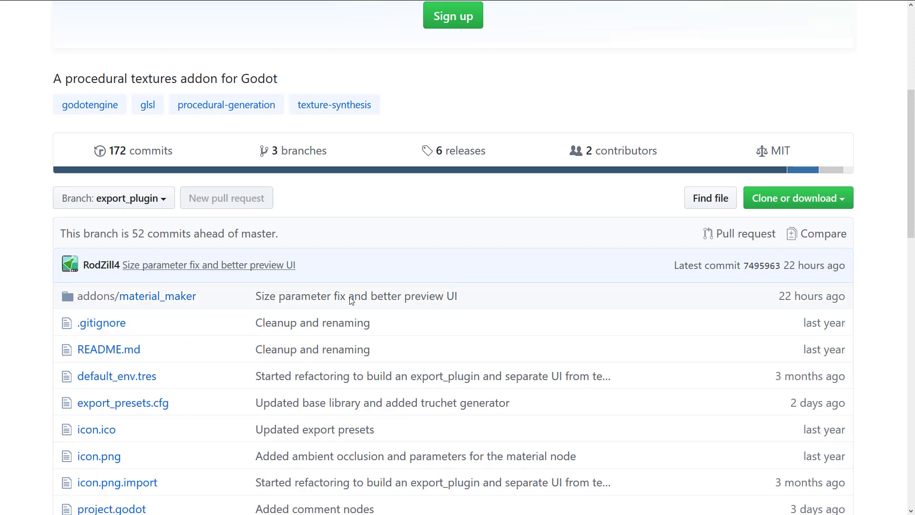
pyautogui.scroll(-4, 432, 279)
pyautogui.scroll(4, 432, 279)
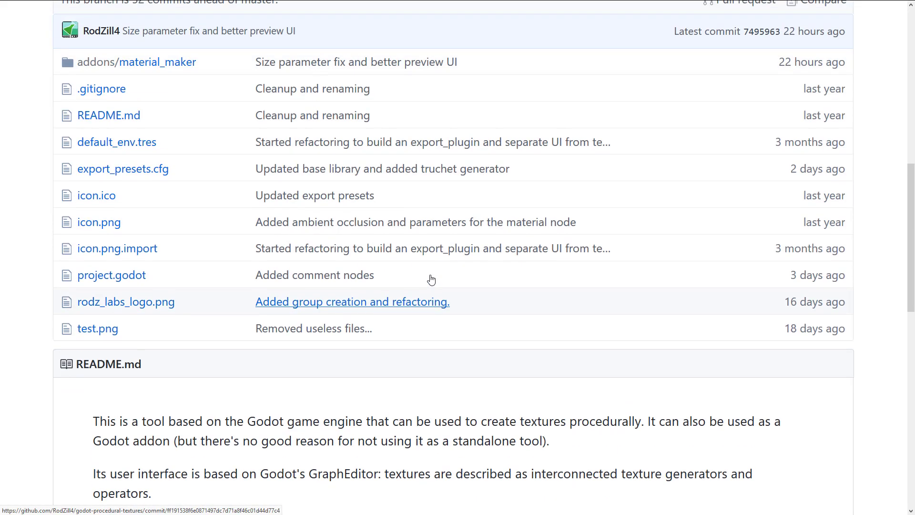
# - Open the addons/material_maker folder and scroll through its file list
pyautogui.click(183, 211)
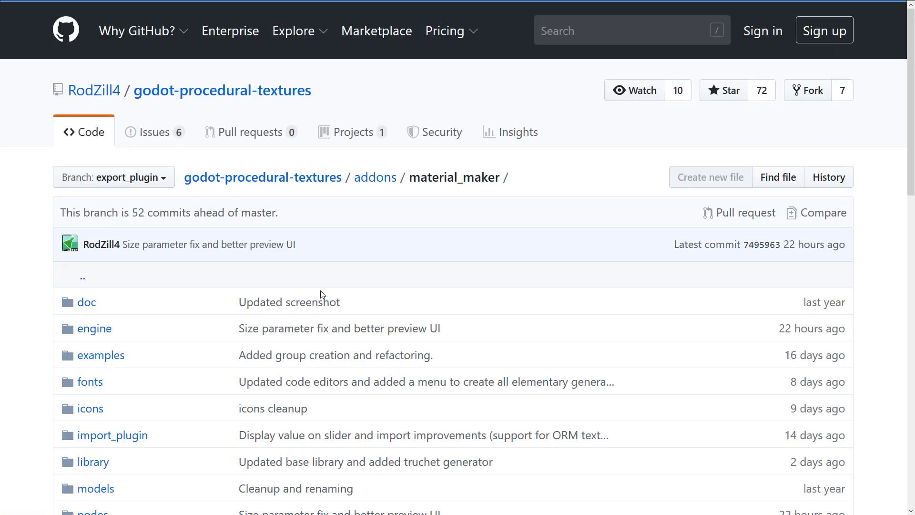
pyautogui.scroll(-4, 319, 296)
pyautogui.scroll(-5, 318, 292)
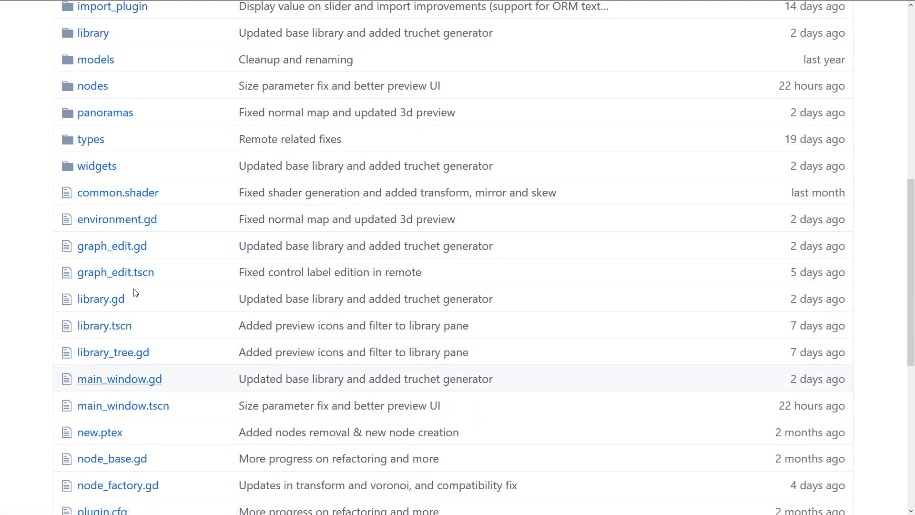
pyautogui.scroll(-7, 123, 372)
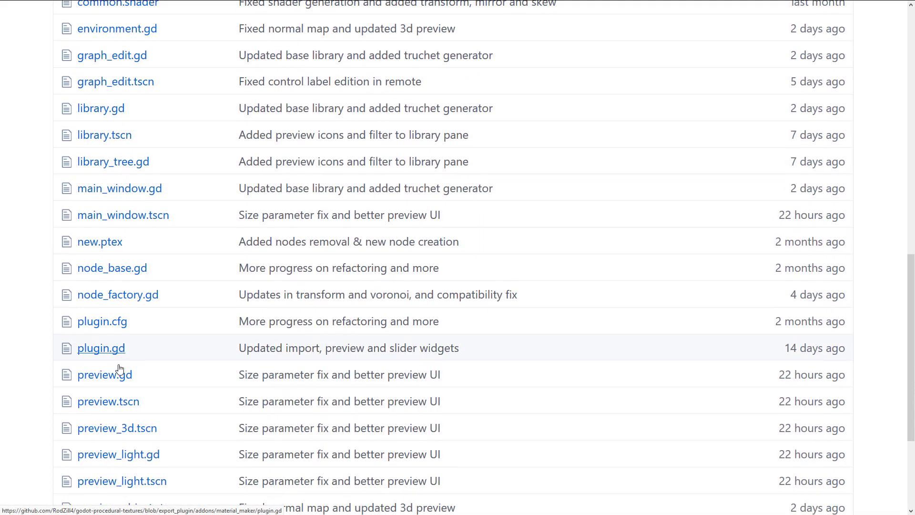
pyautogui.scroll(3, 122, 356)
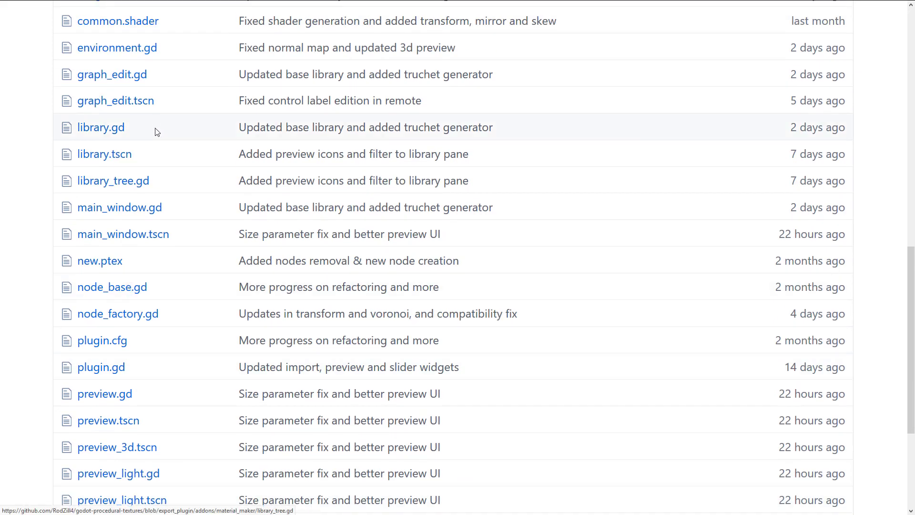
pyautogui.scroll(5, 218, 179)
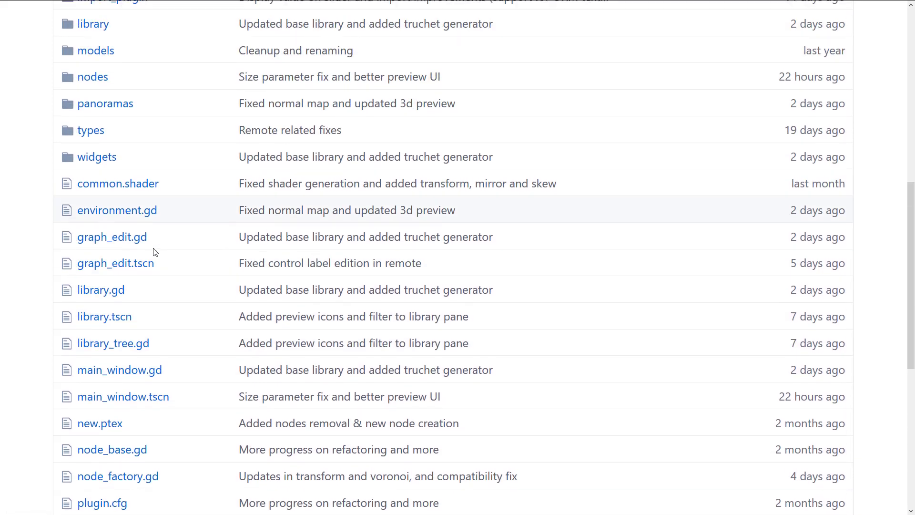
pyautogui.scroll(5, 160, 249)
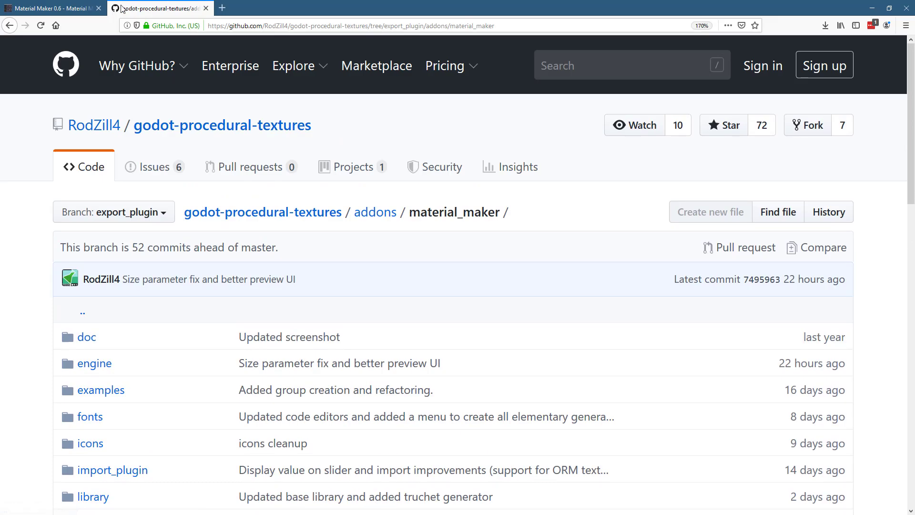
# - Leave the itch.io devlog and pan the metal_pattern node graph slightly right and down
pyautogui.click(51, 7)
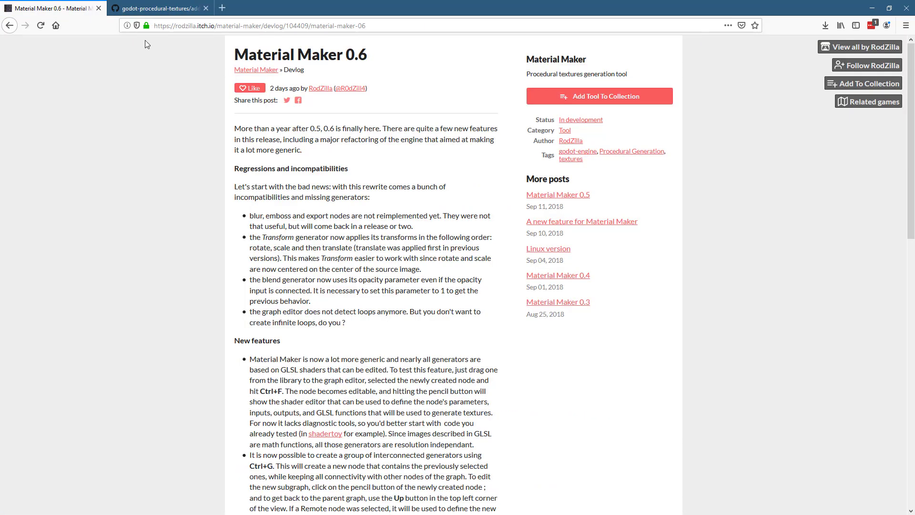
pyautogui.hotkey('alt', 'Tab')
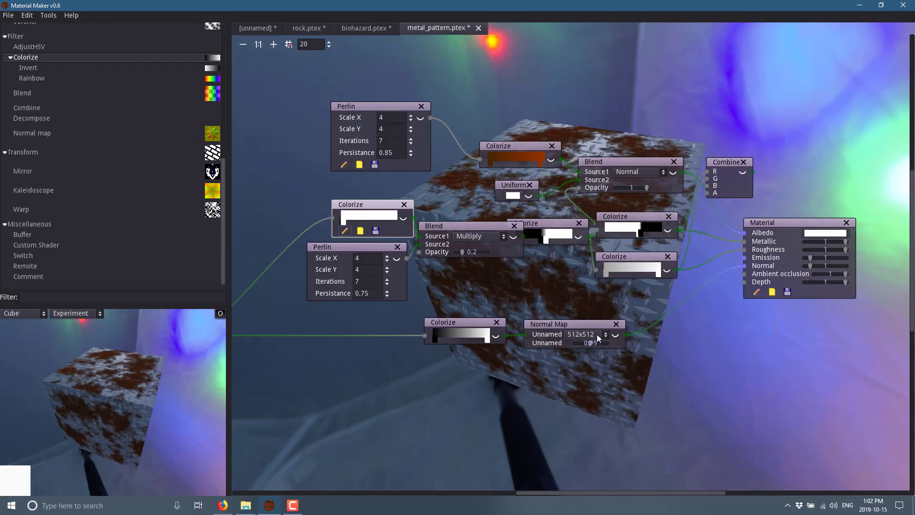
pyautogui.moveTo(729, 316); pyautogui.dragTo(744, 367, button='middle')
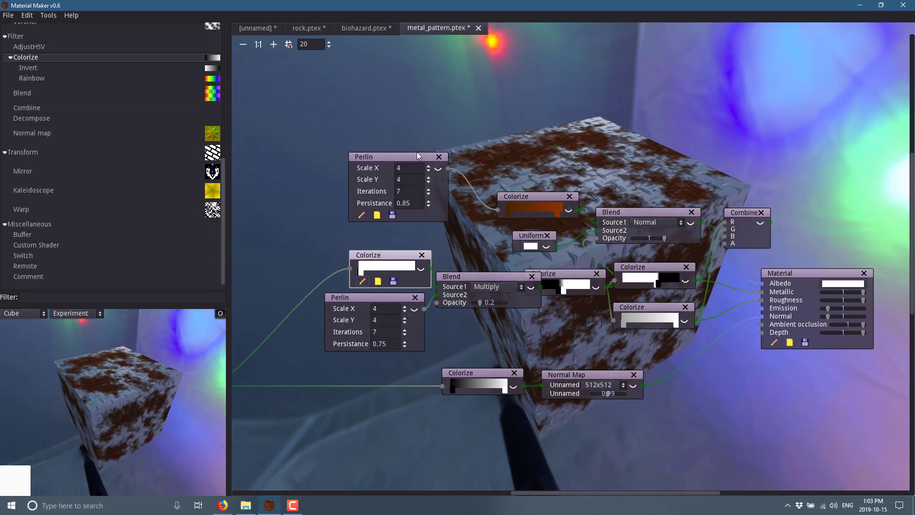